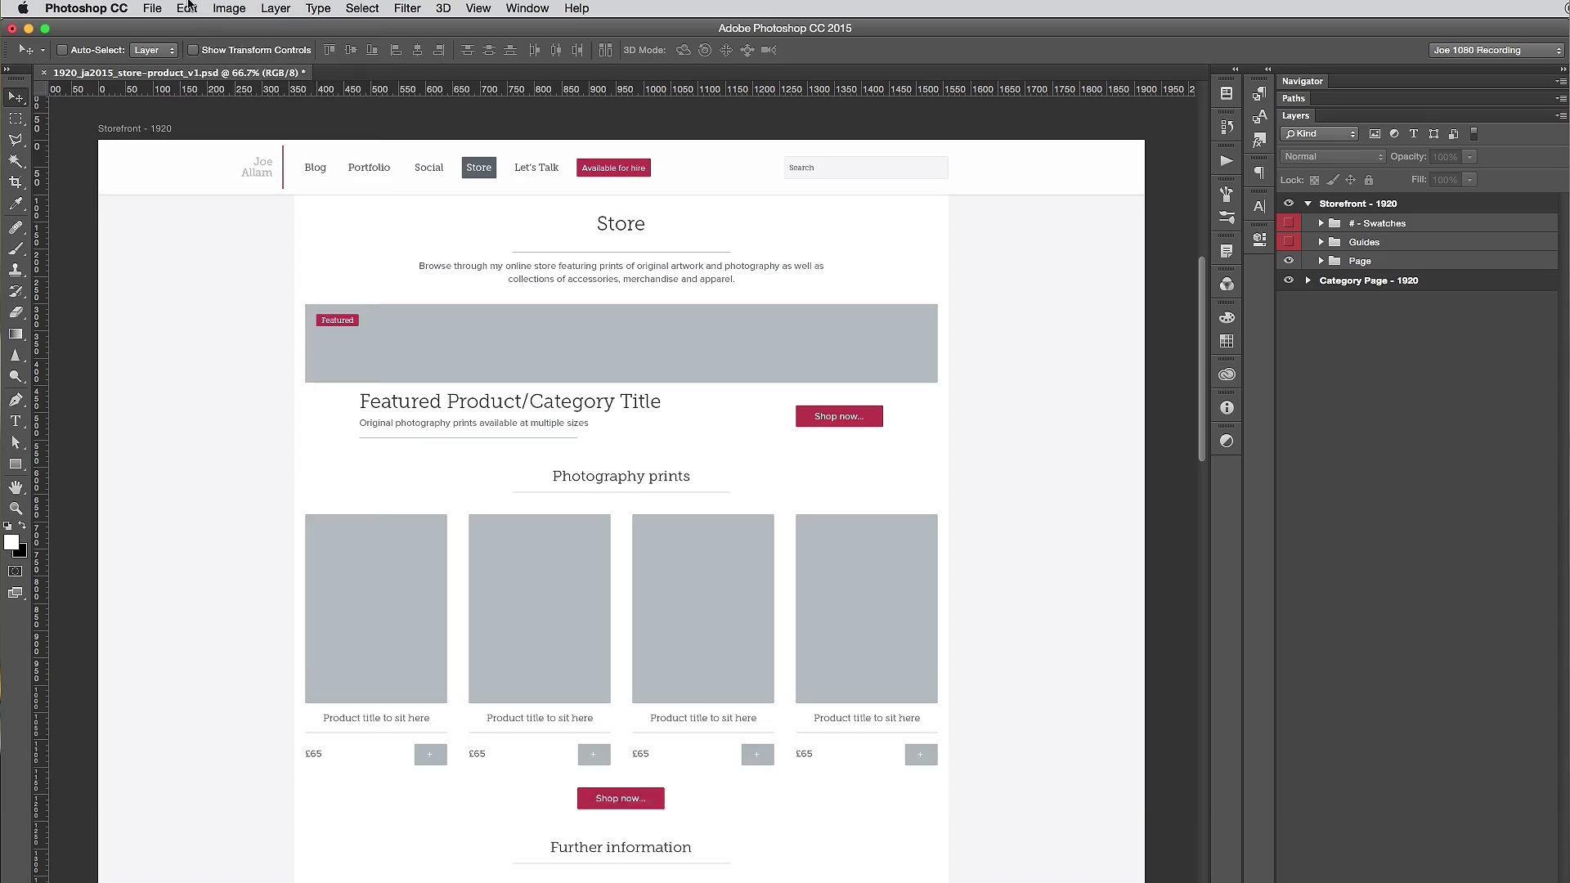
Assign Opt+Cmd+L as the keyboard shortcut for the Rename Layer command.
left_click(186, 9)
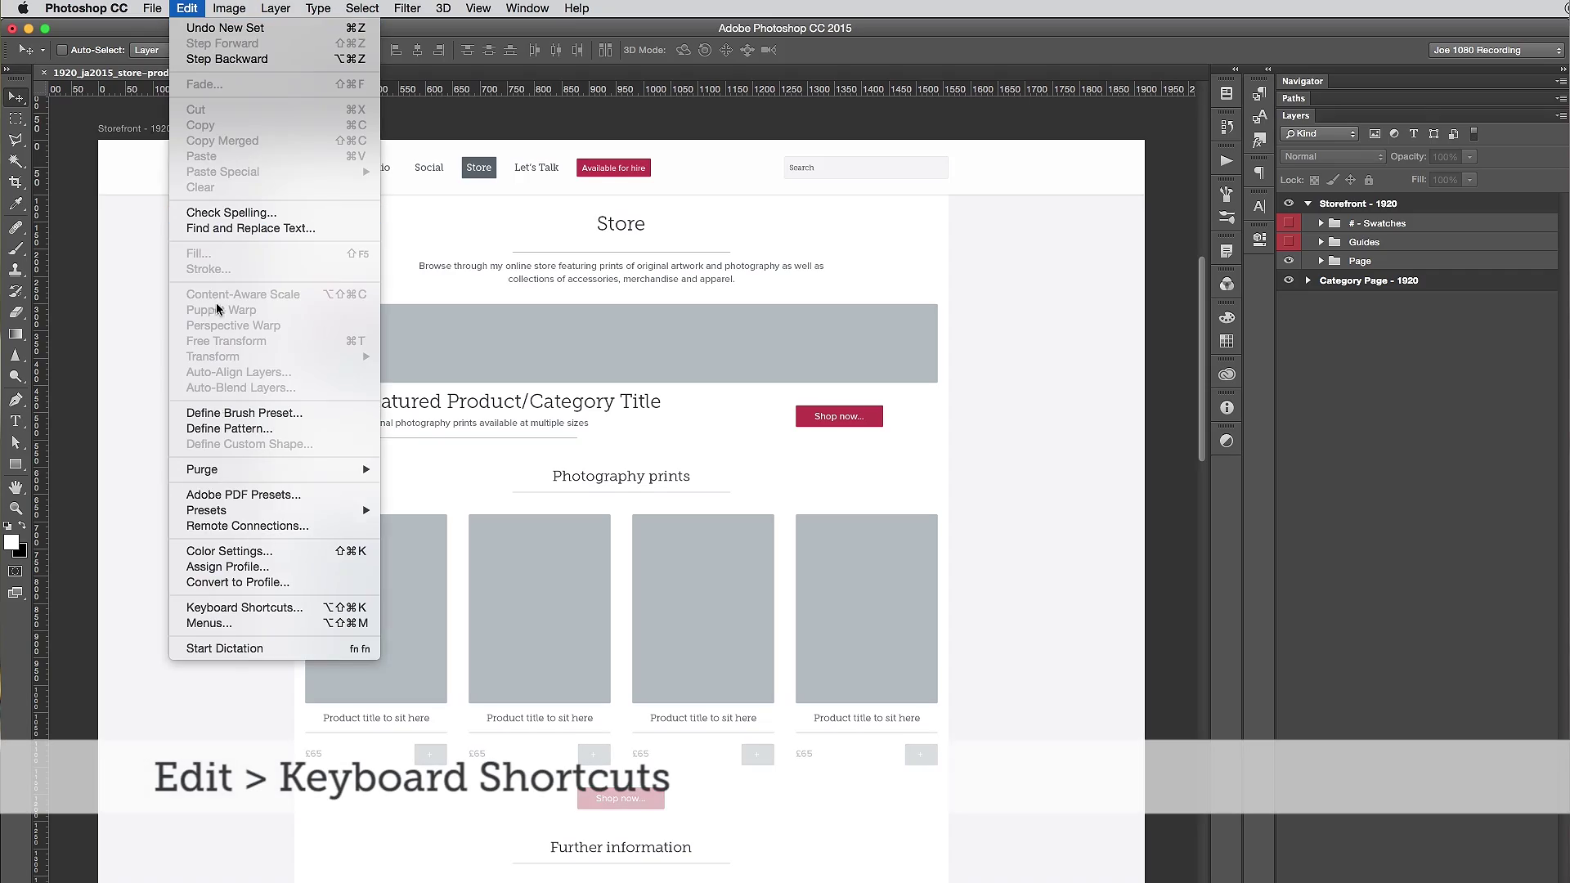
left_click(210, 608)
scroll(376, 443, "down", 10)
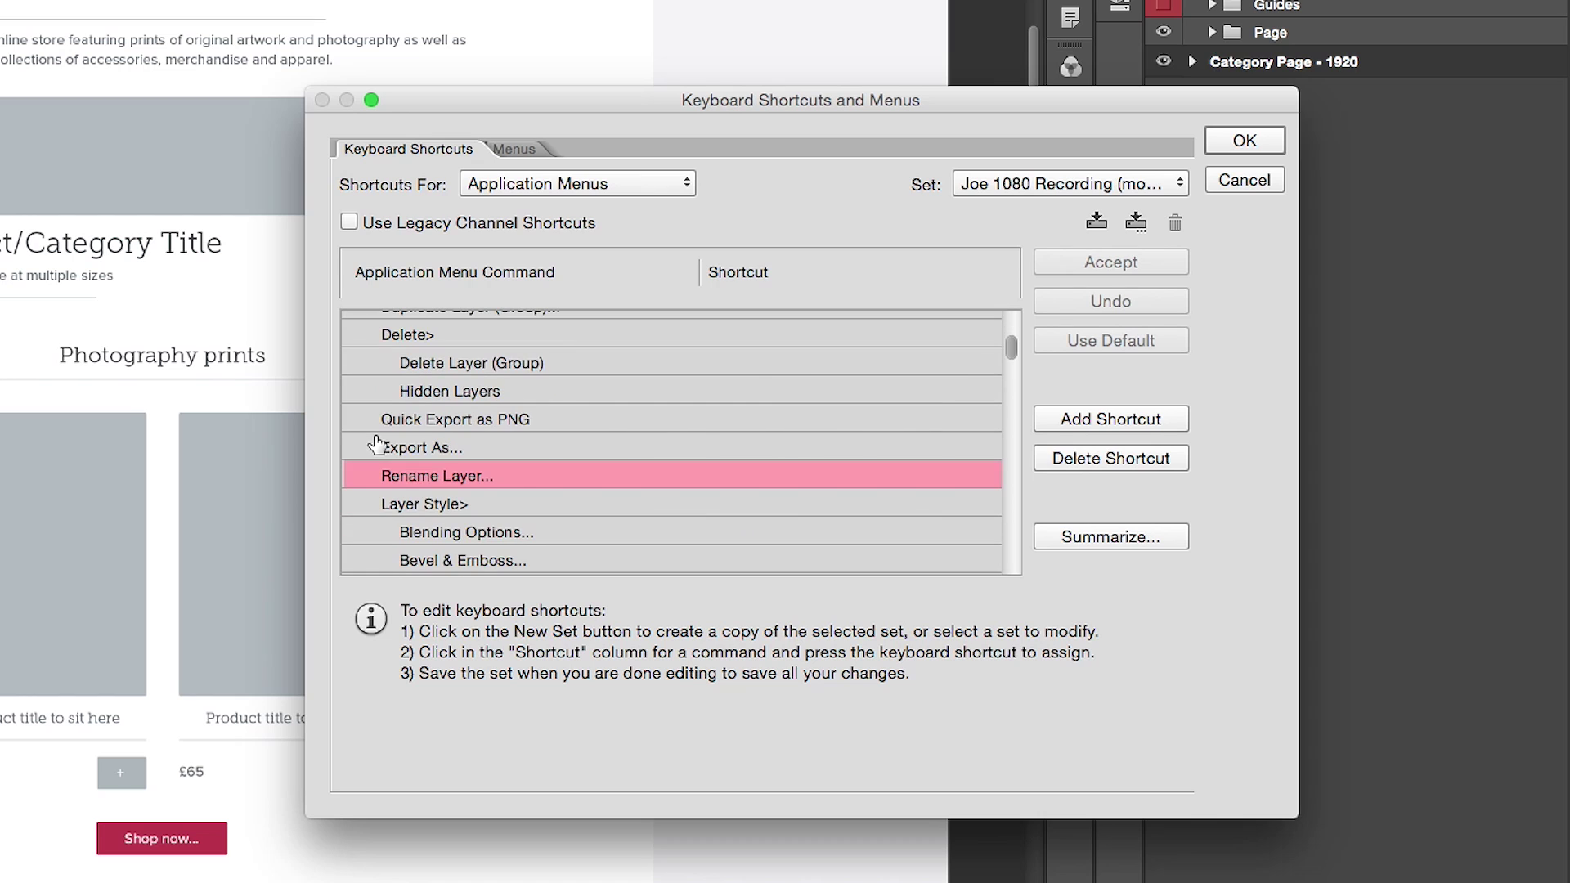
left_click(513, 482)
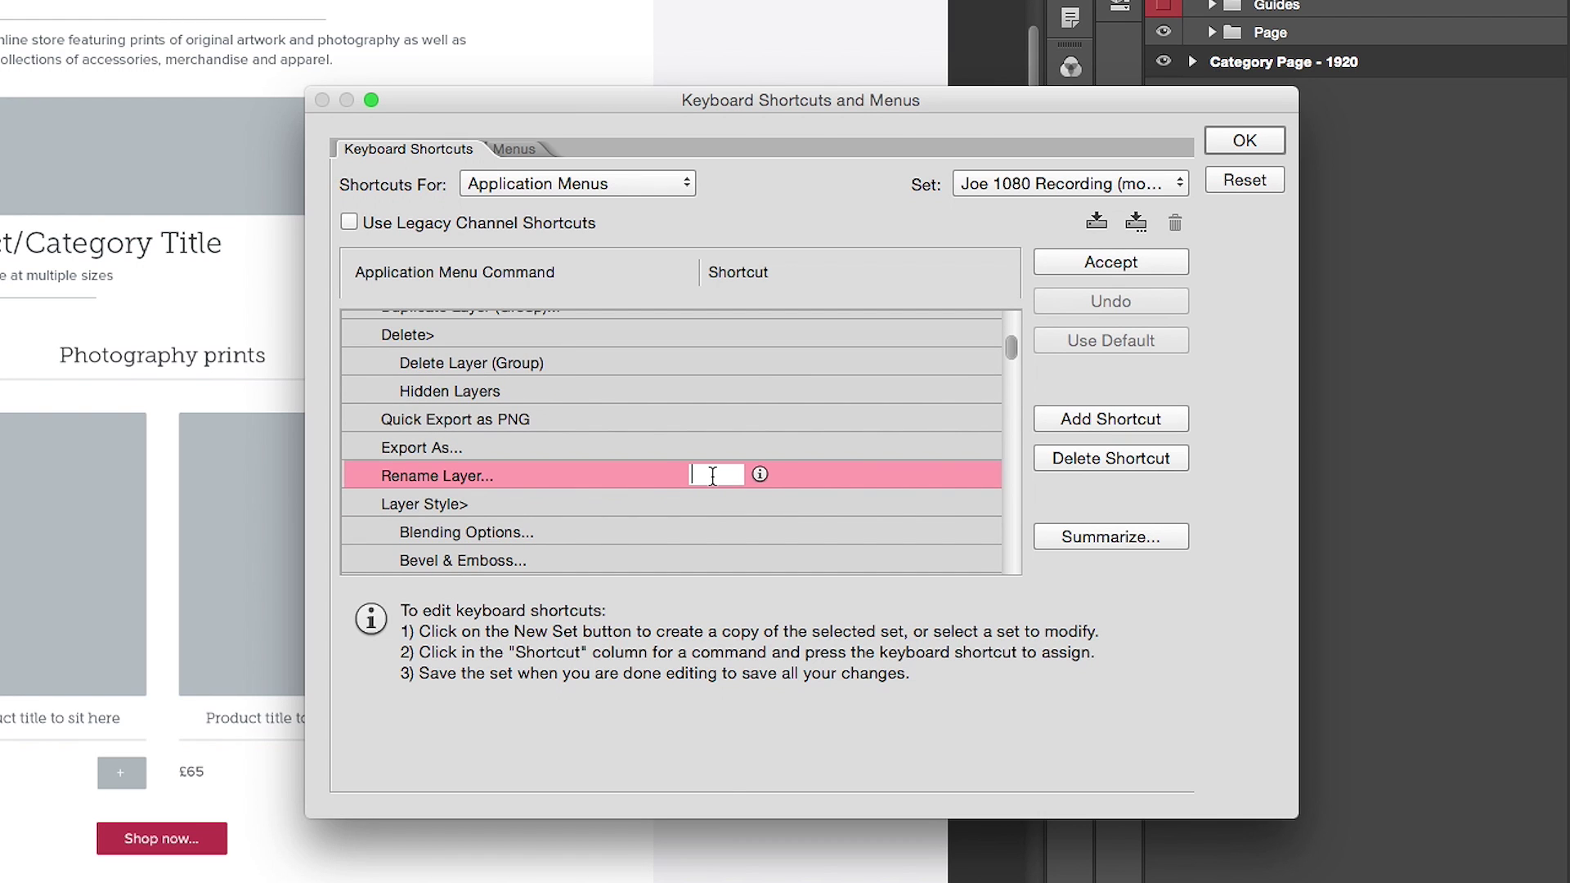
key("alt+super+l")
left_click(476, 783)
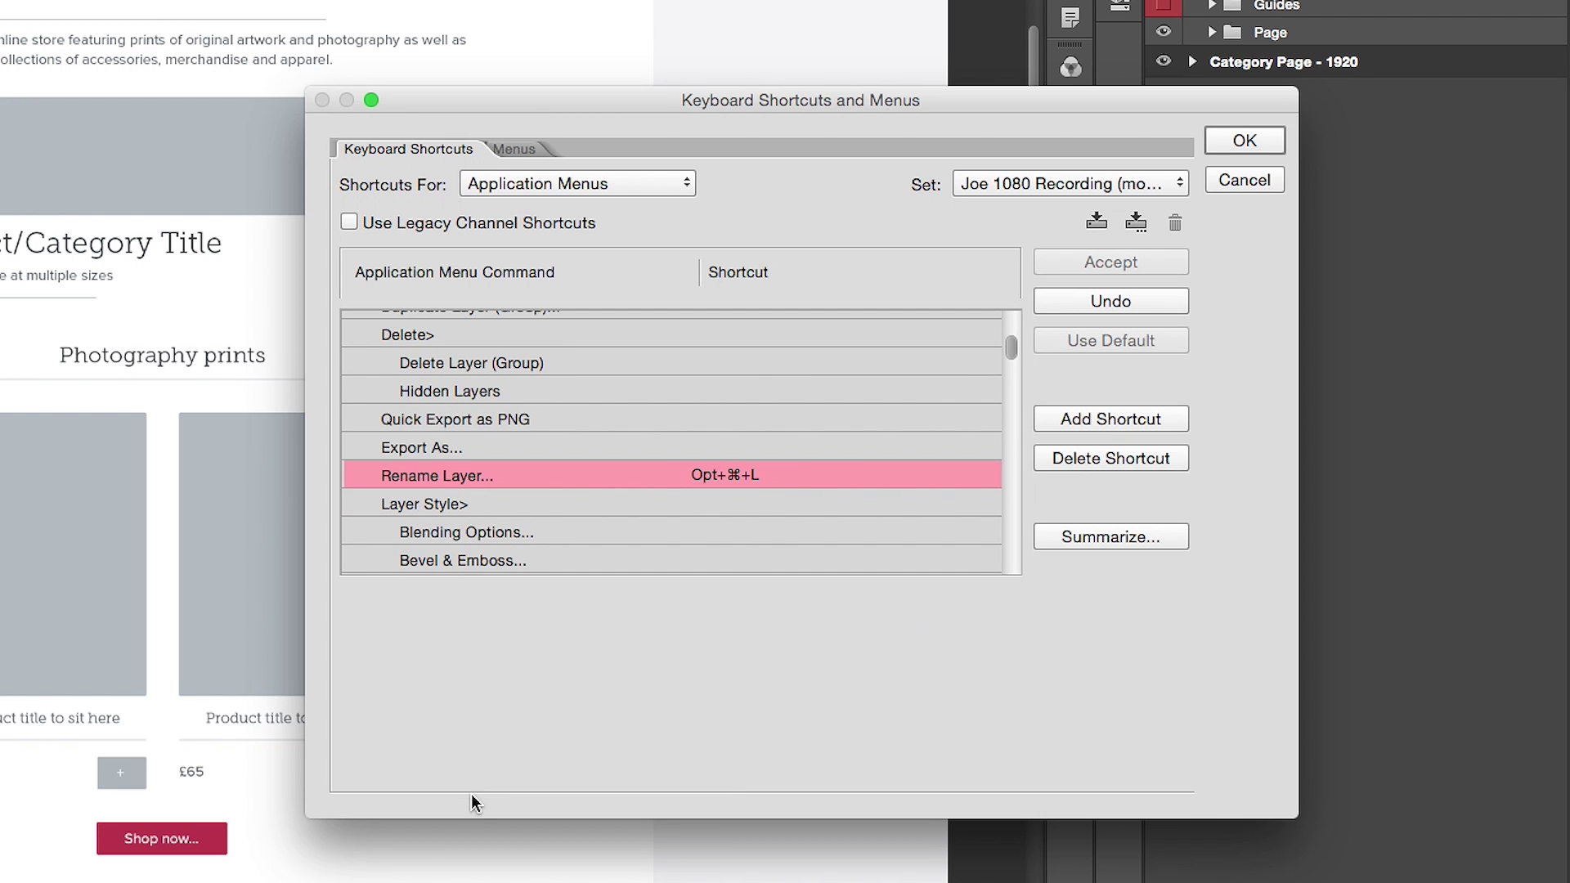
left_click(1244, 140)
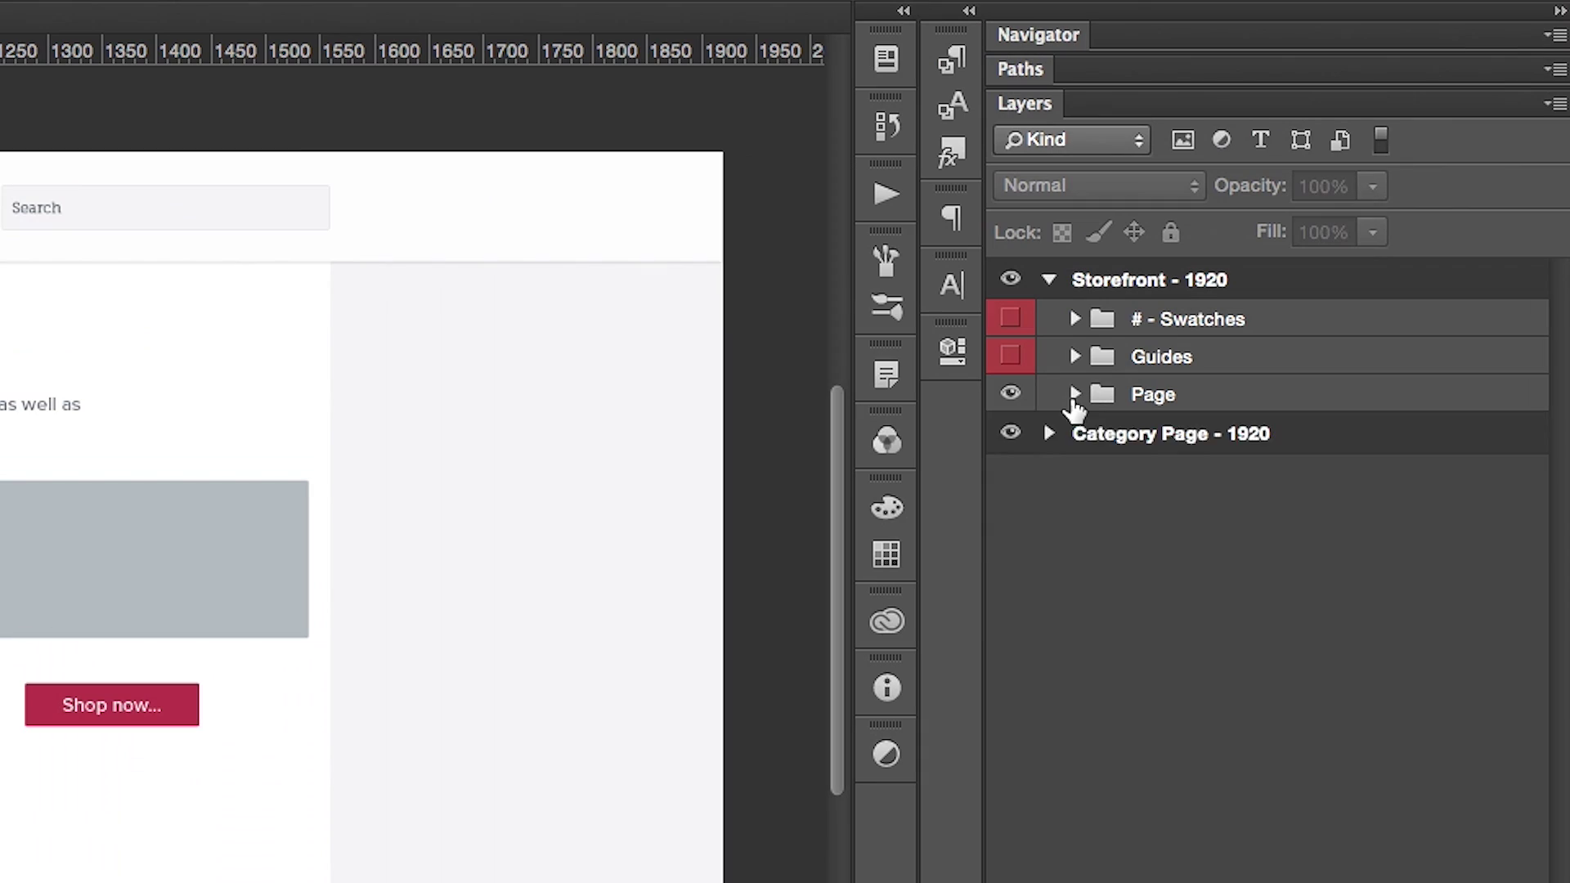
Rename the # - Header group to # - Navigation using the new shortcut.
left_click(1212, 32)
left_click(1209, 433)
key("alt+super+l")
key("Right")
key("shift+alt+Left")
type("Navigation")
key("Return")
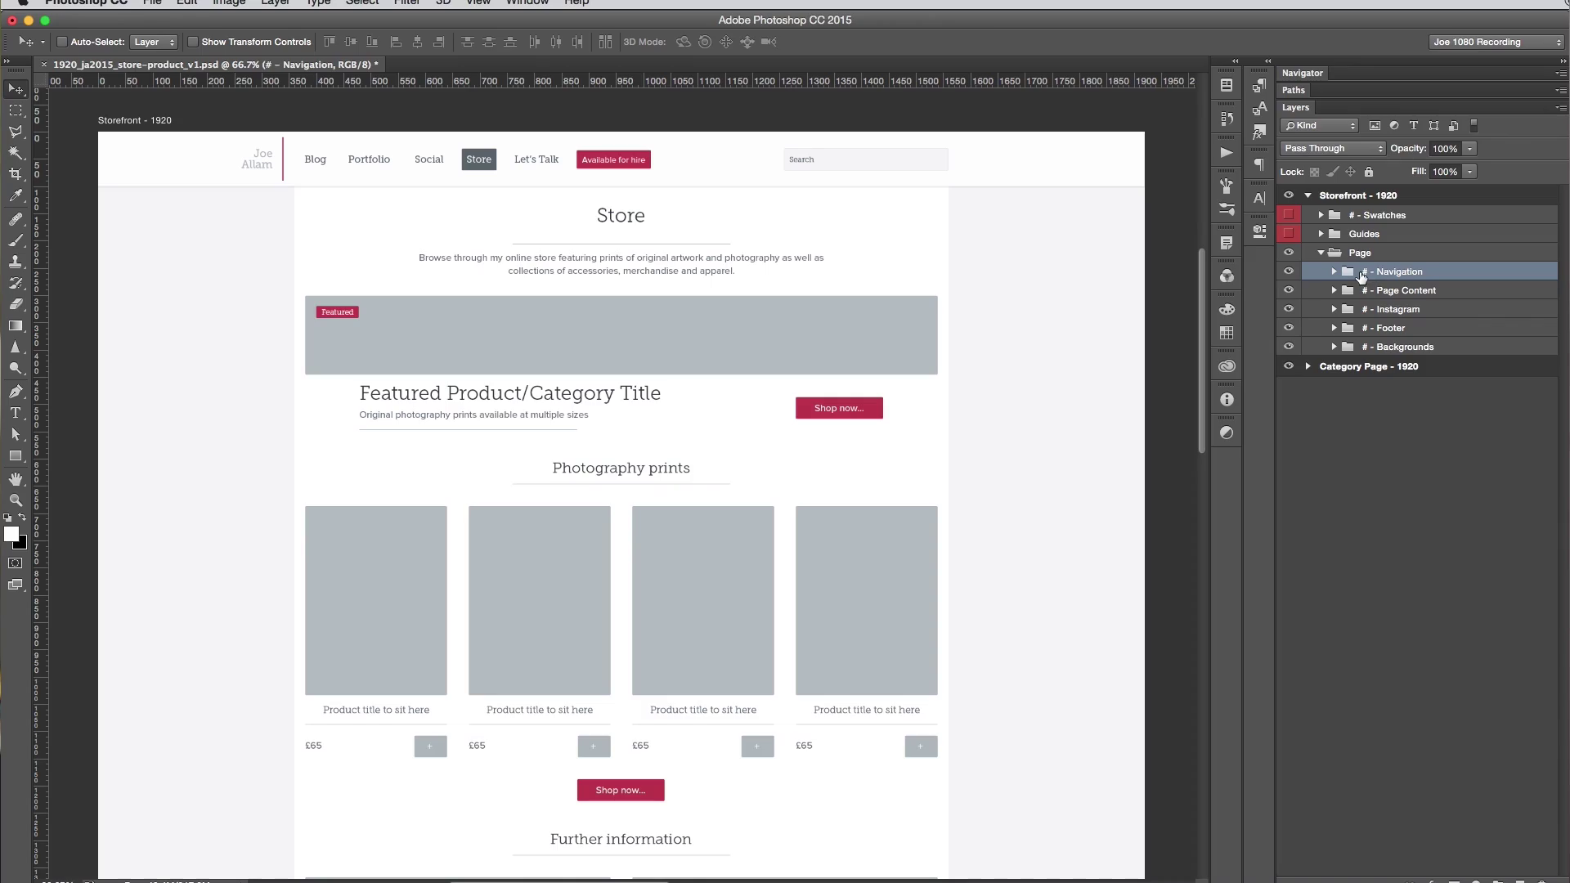
Cancel the Layer Style dialog for # - Navigation, leaving its style unchanged.
double_click(1332, 285)
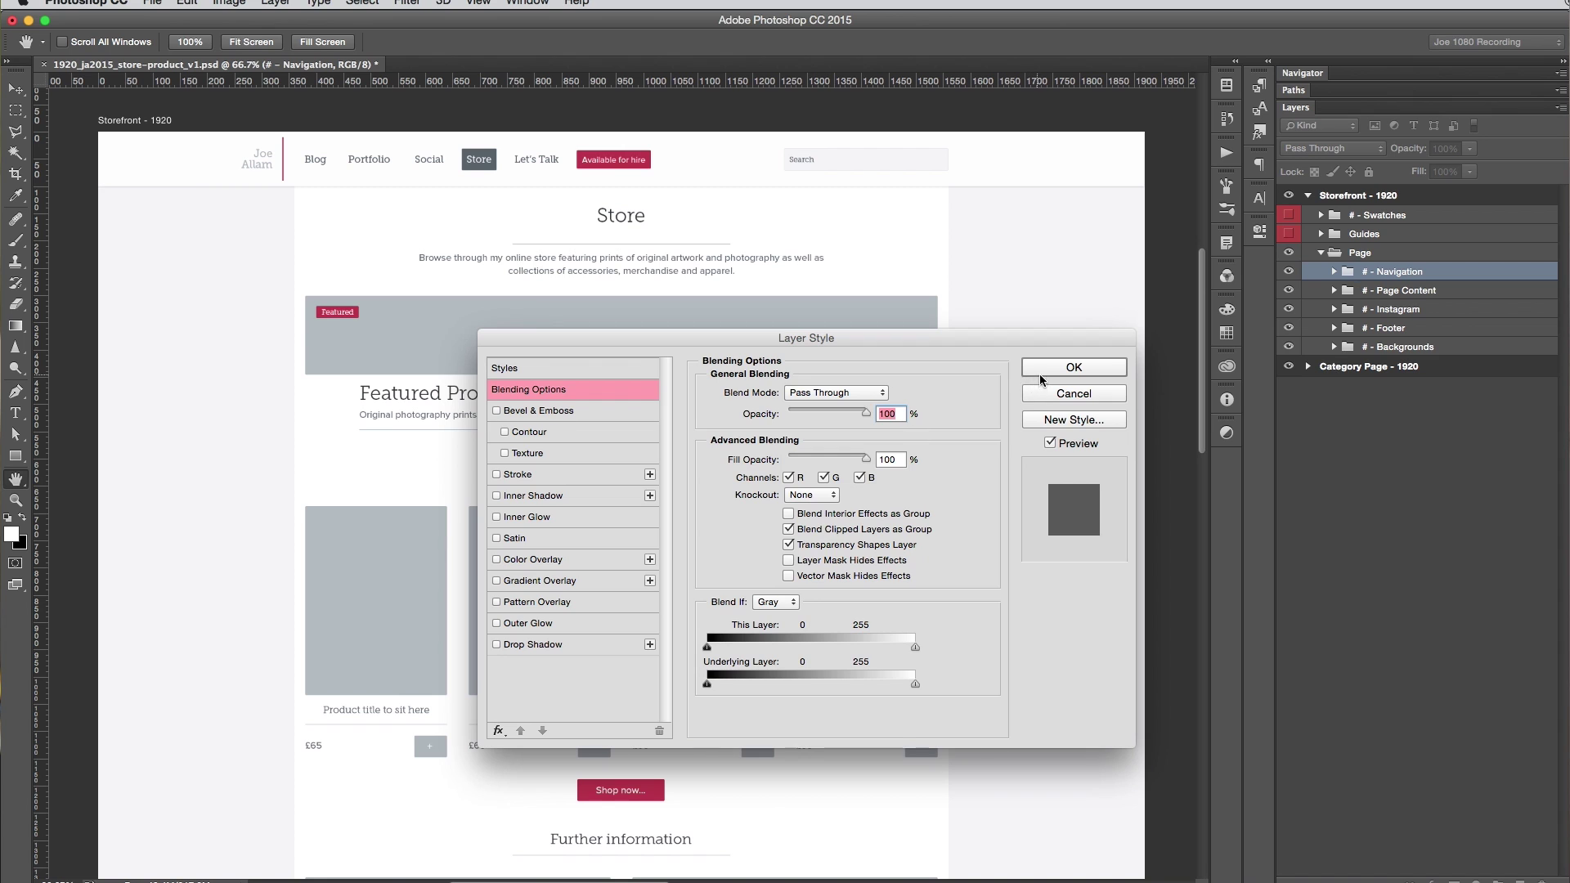
left_click(1100, 393)
double_click(1351, 279)
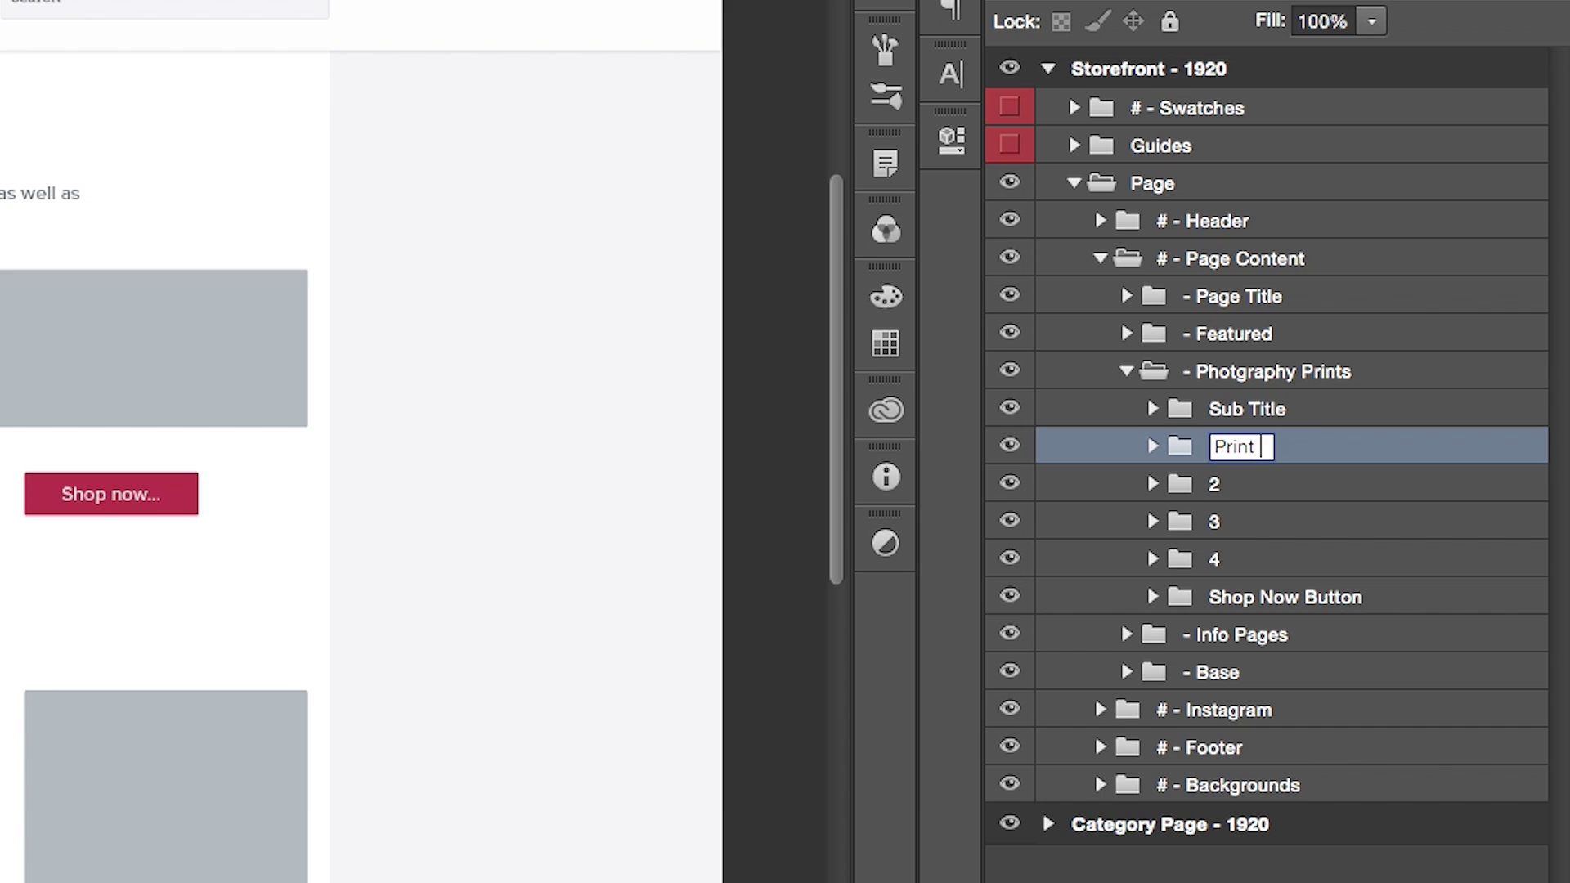
Rename the four print groups Print 1, Print 2, Print 3 and Print 4.
type("1")
key("Tab")
type("Print 2")
key("Tab")
type("Print 3")
key("Tab")
type("Print 4")
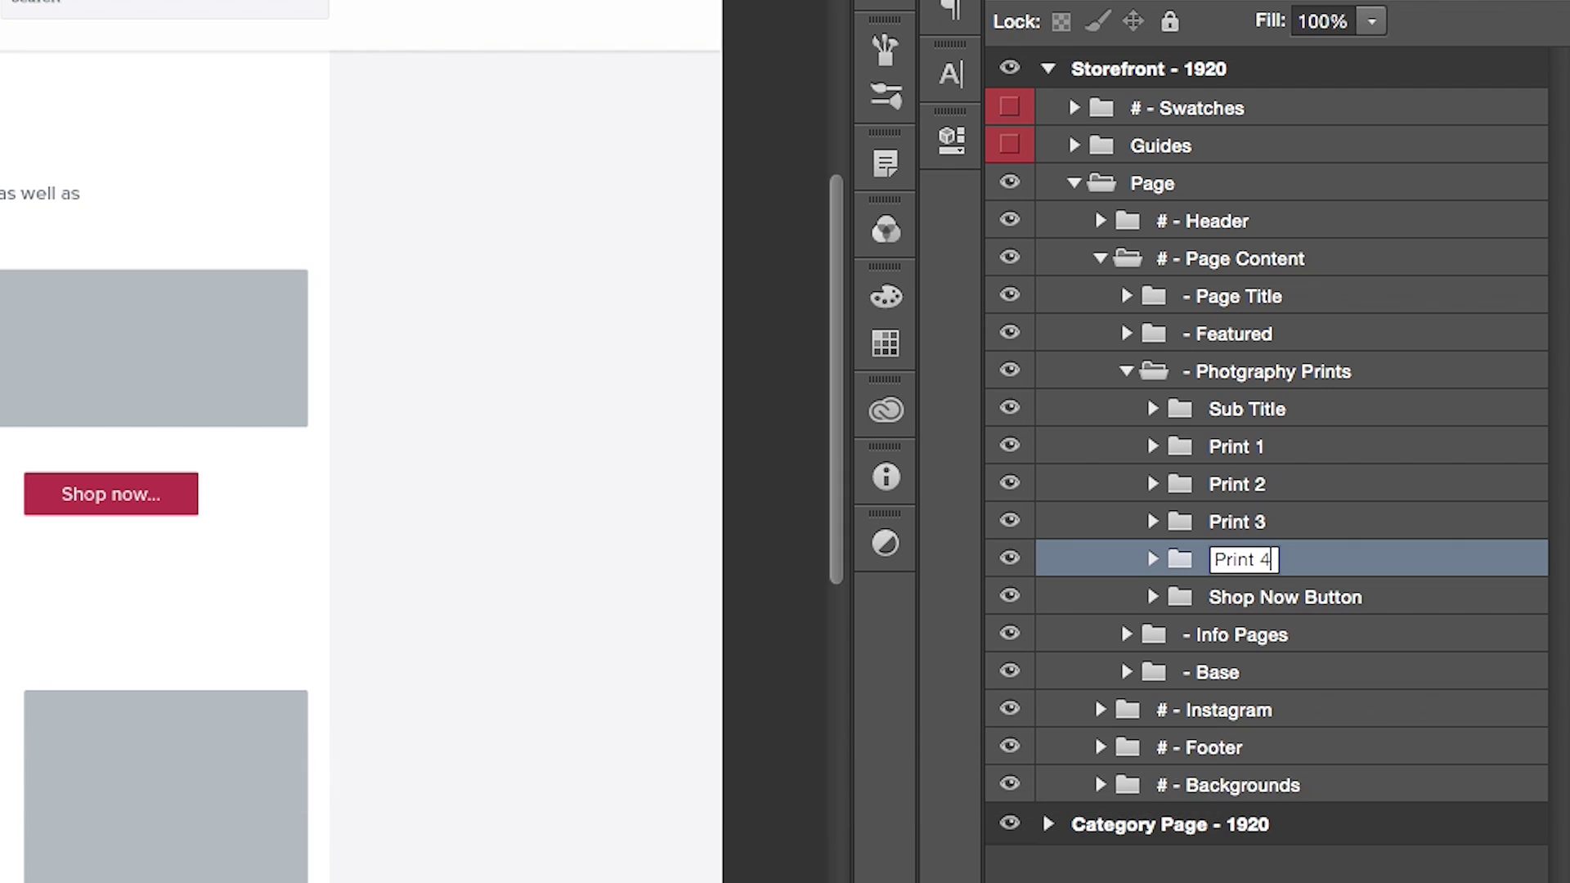
key("Return")
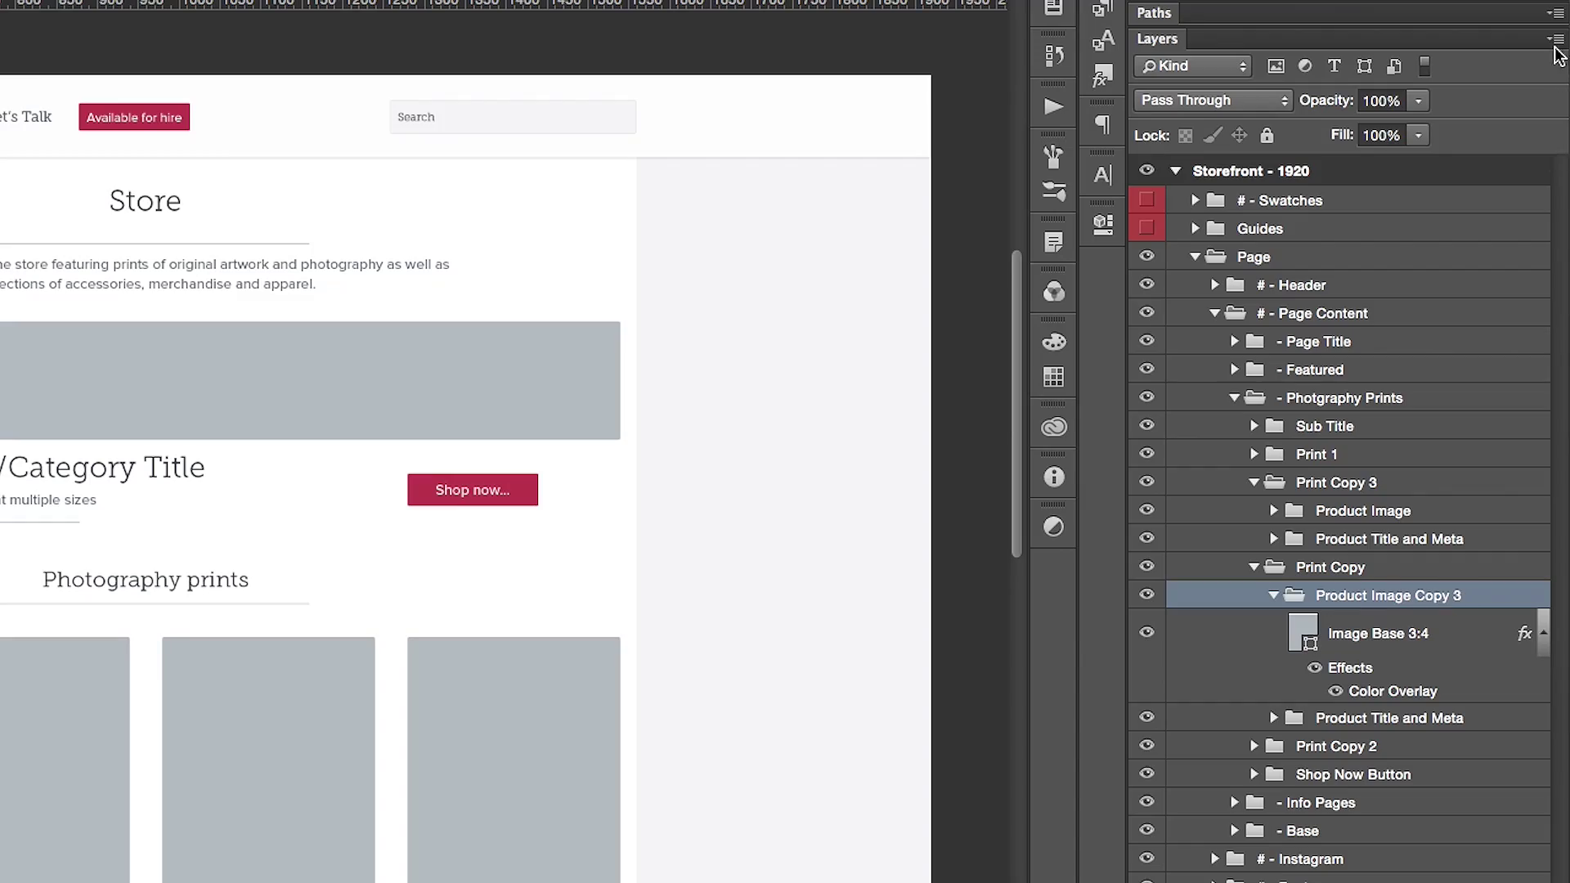
In Layers Panel Options, switch off Expand New Effects and Add "copy" to Copied Layers and Groups.
left_click(1556, 39)
left_click(1424, 791)
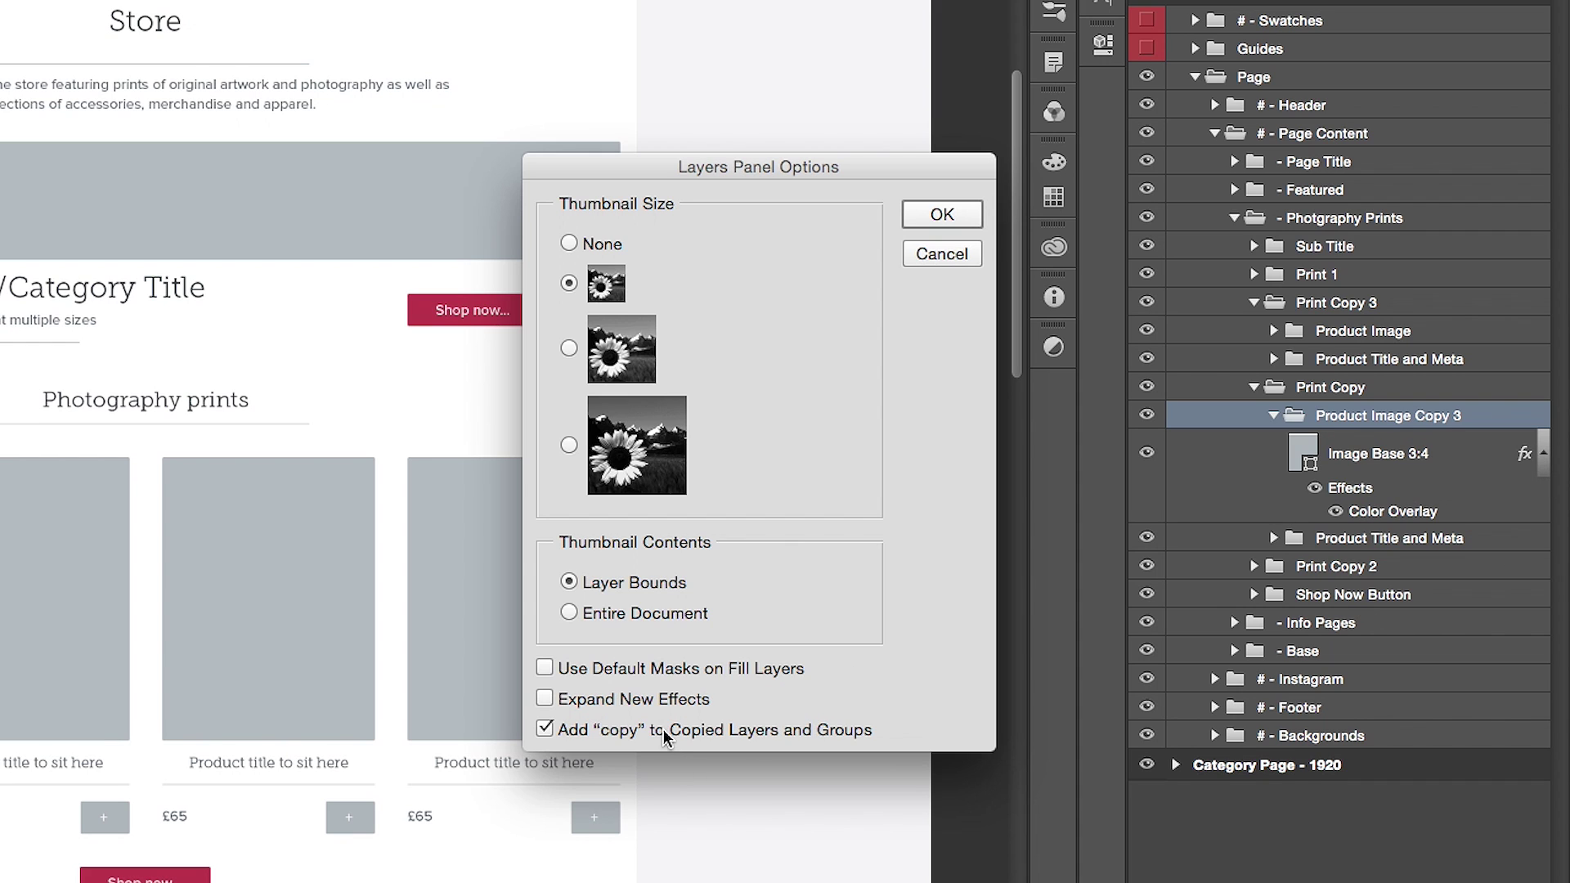
left_click(938, 215)
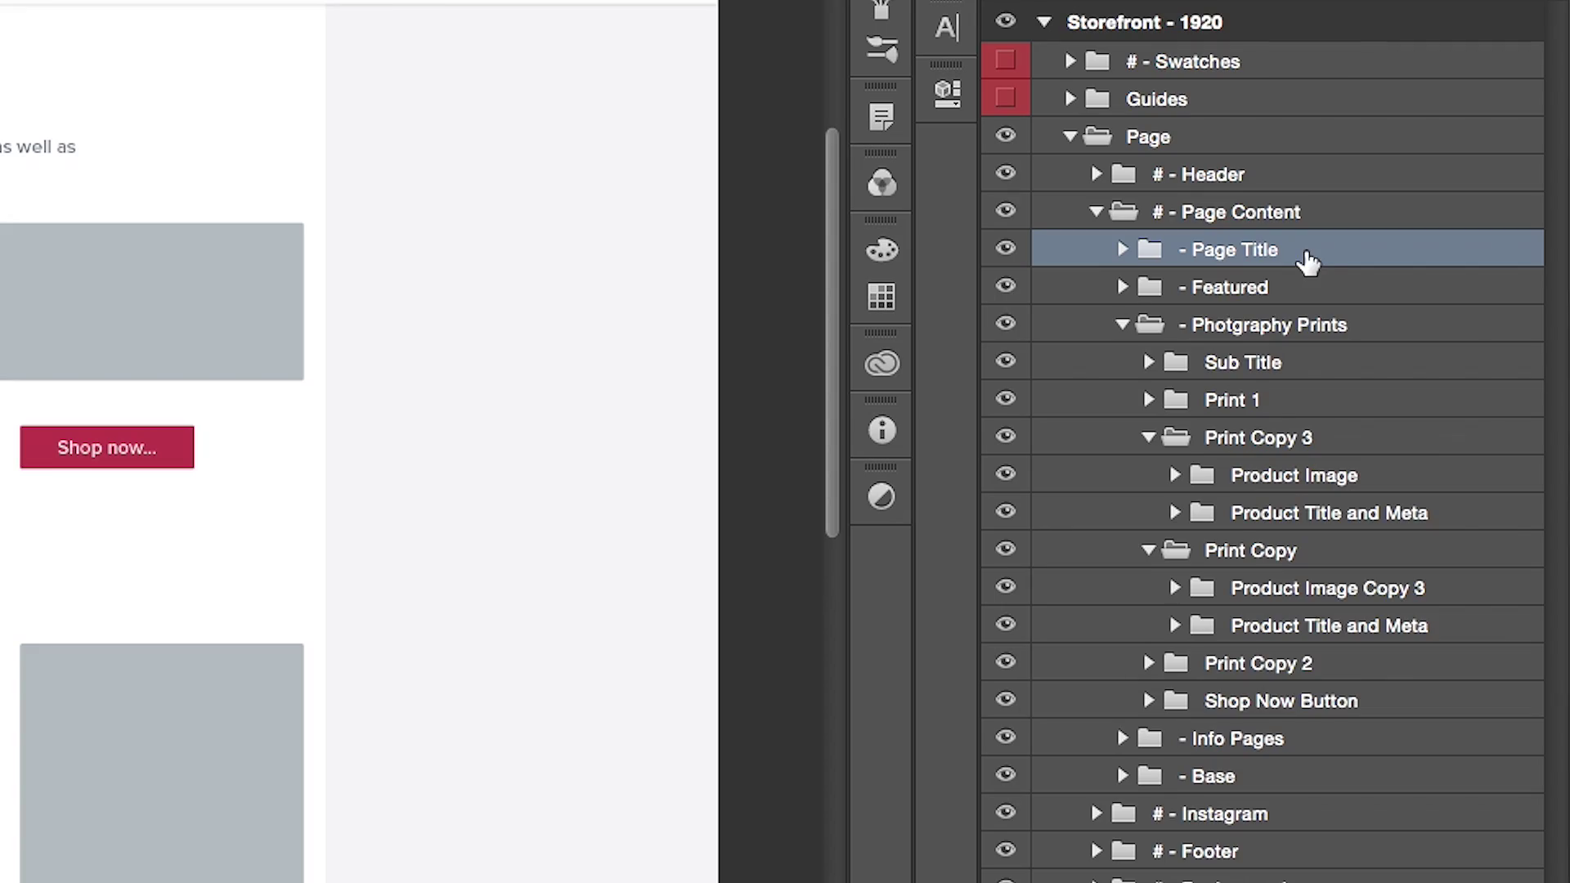
Duplicate the - Page Title group with Cmd+J.
key("super+j")
key("super+j")
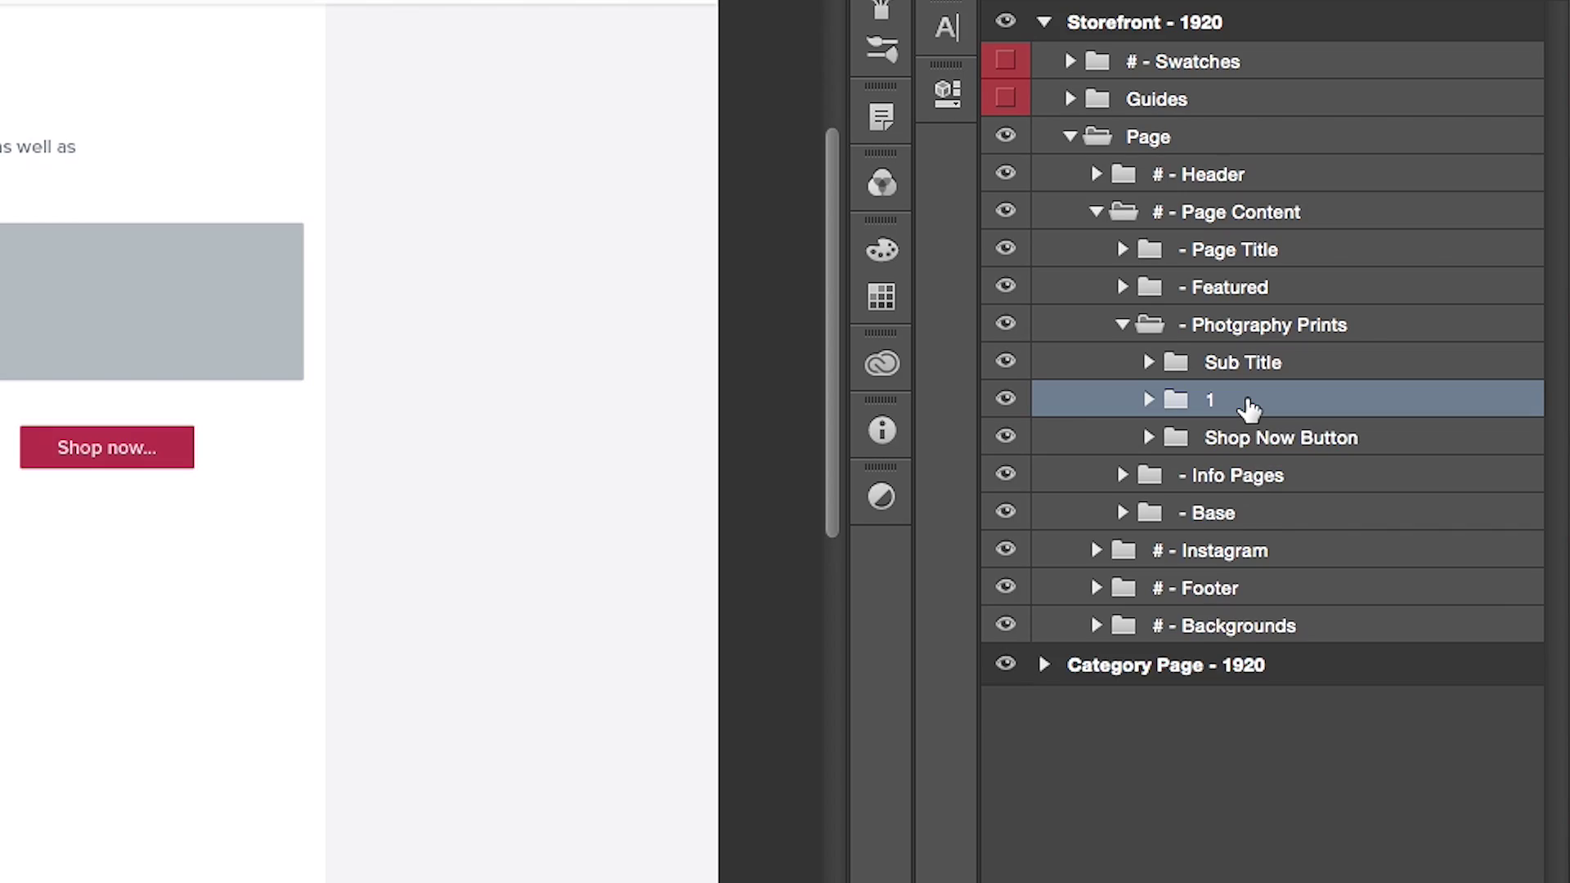
Duplicate print group 1 three times, naming the copies 2, 3 and 4.
key("super+j")
double_click(1227, 402)
type("2")
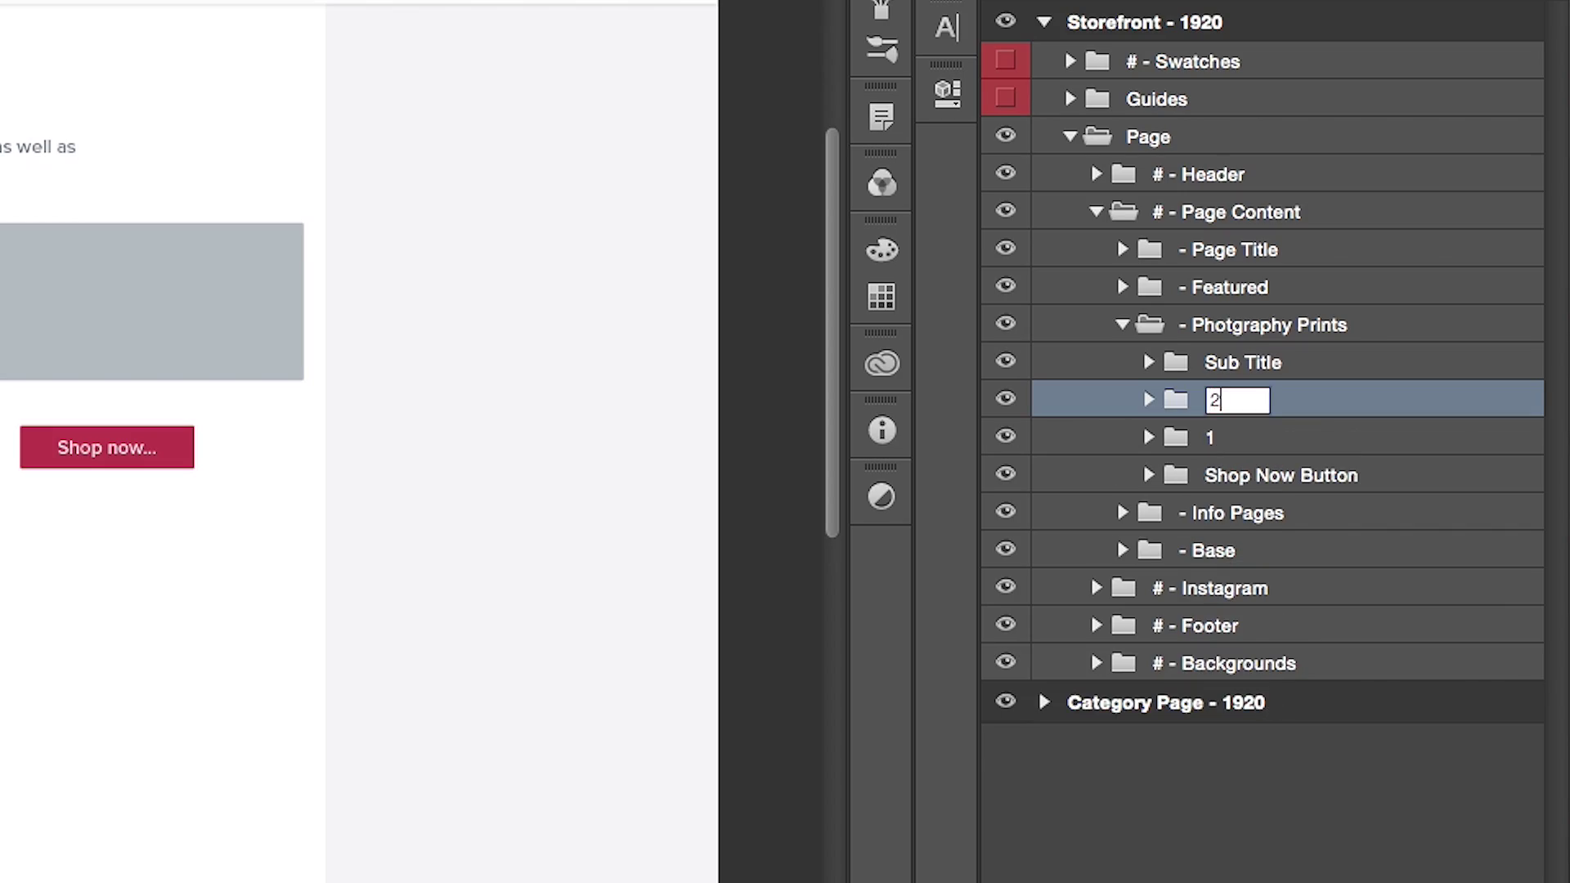
key("Return")
key("super+j")
key("Return")
key("Return")
key("super+j")
key("Return")
type("4")
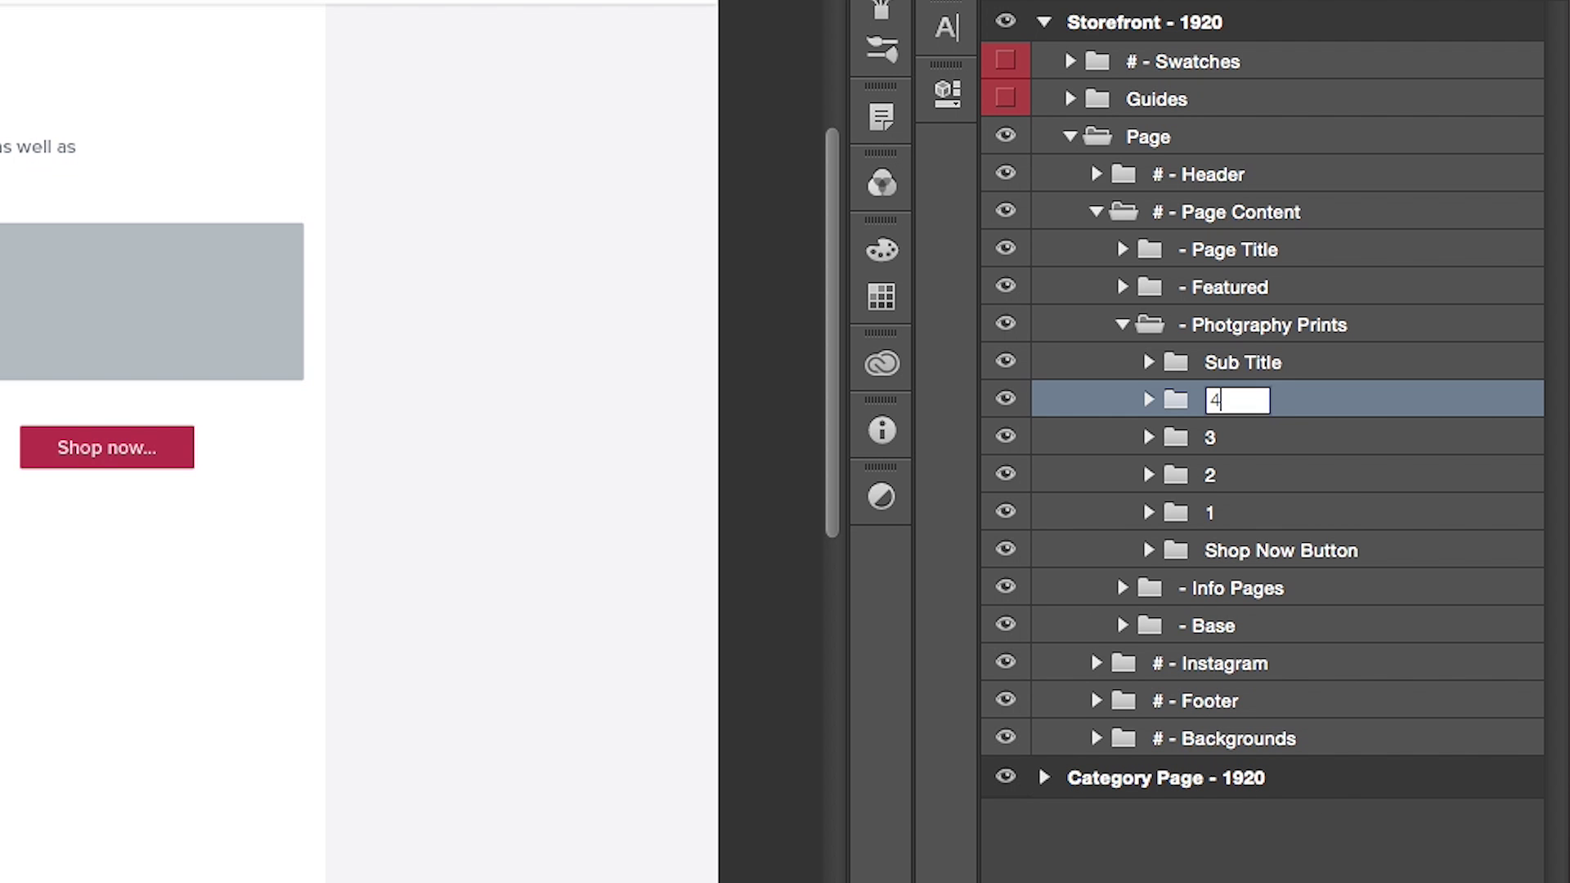
key("Return")
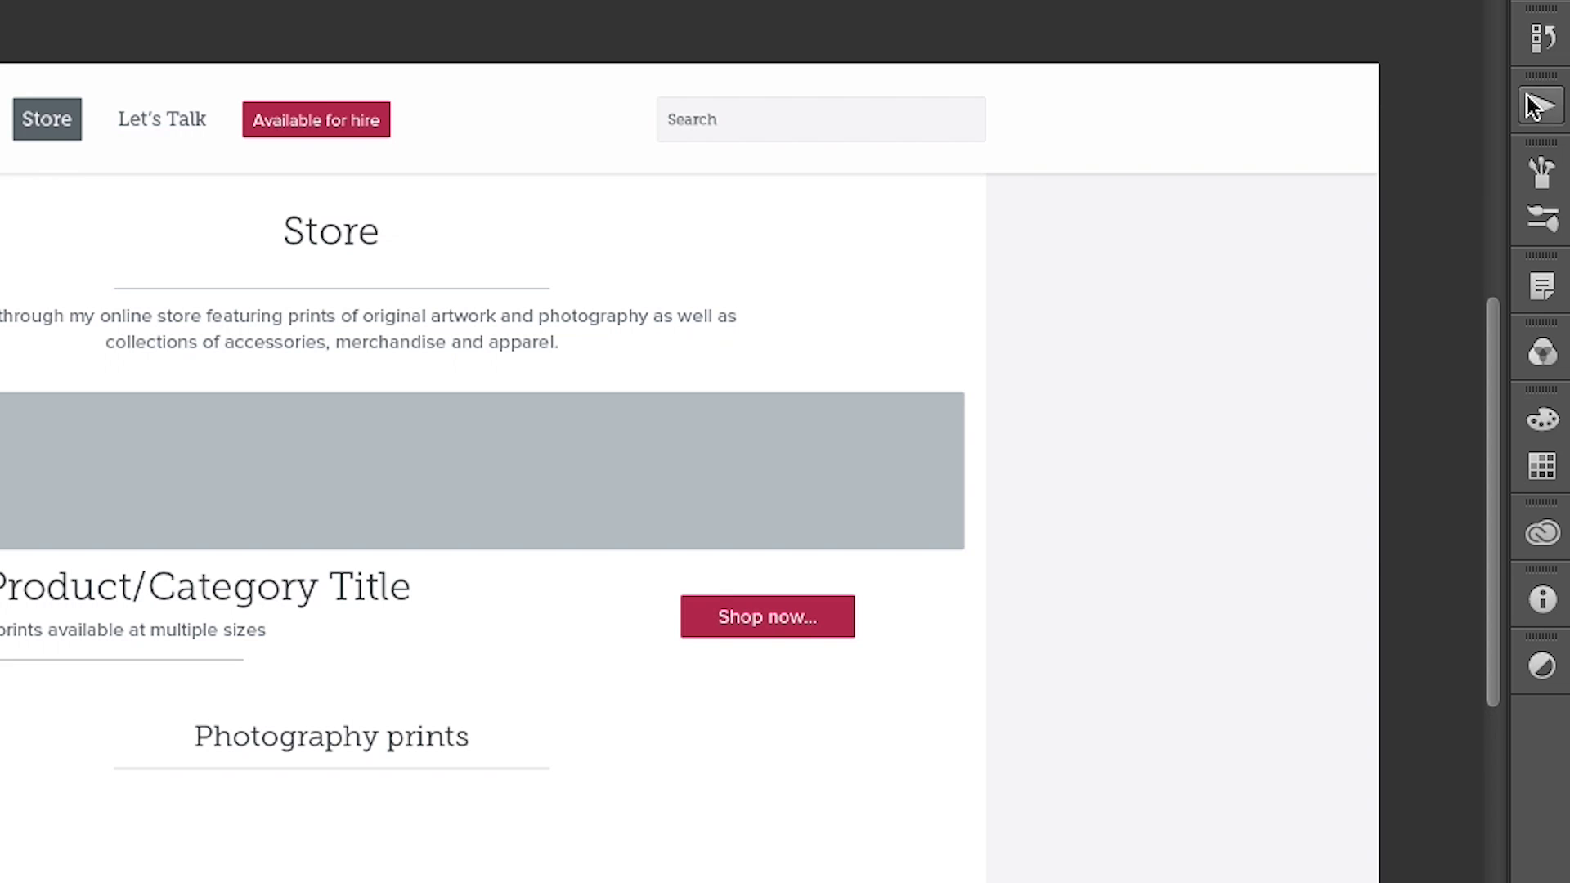
Record a Duplicate Below action on F2 that duplicates the layer and moves it down one place.
left_click(1542, 104)
left_click(1403, 536)
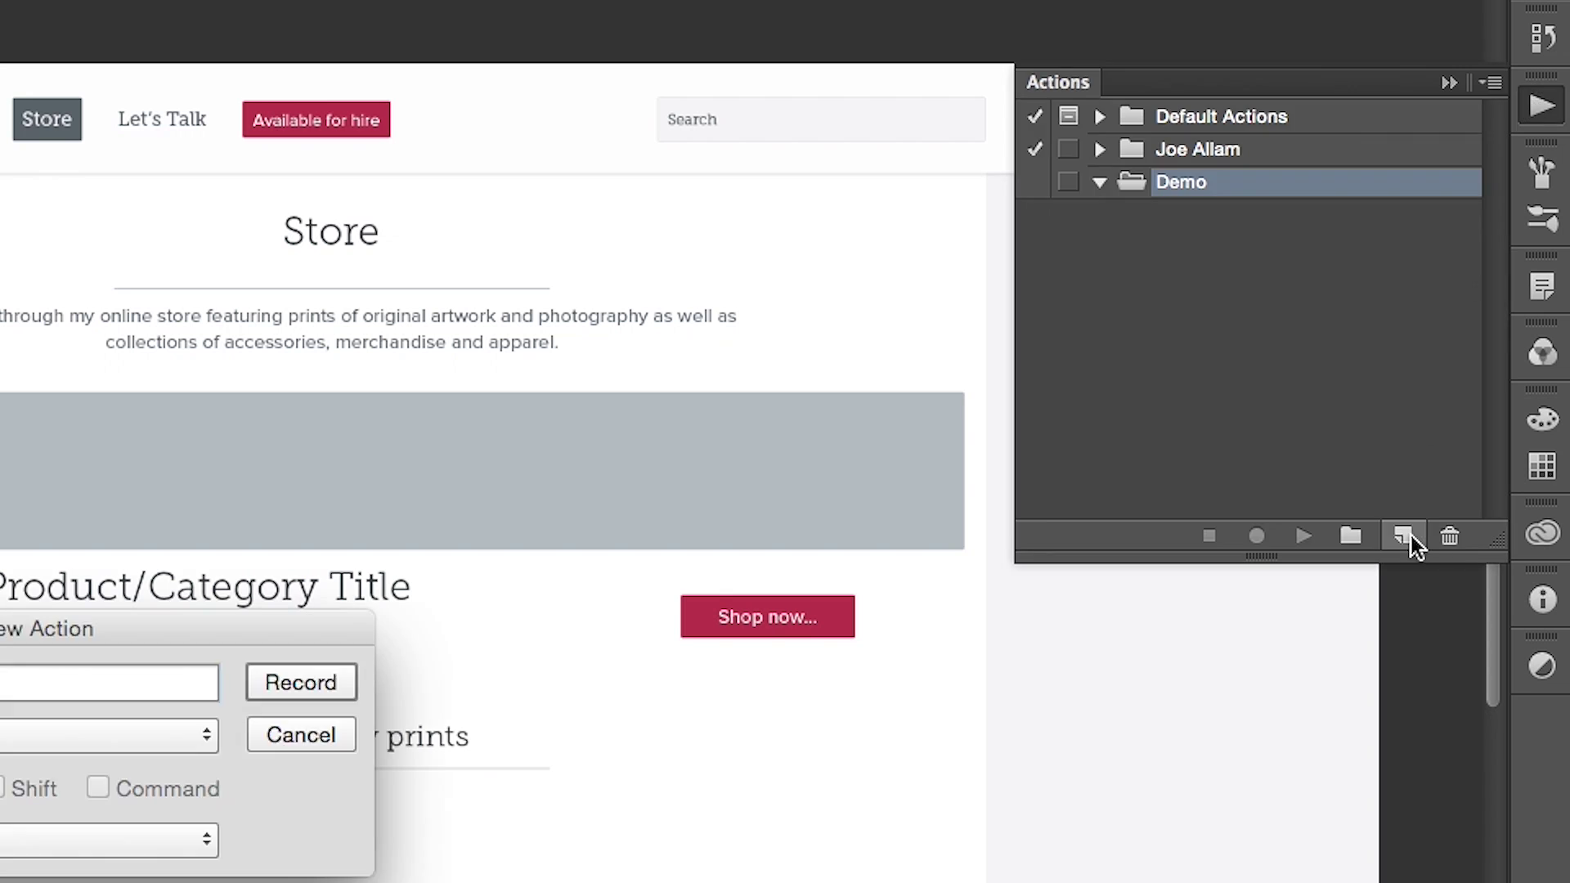
type("Duplicate Below")
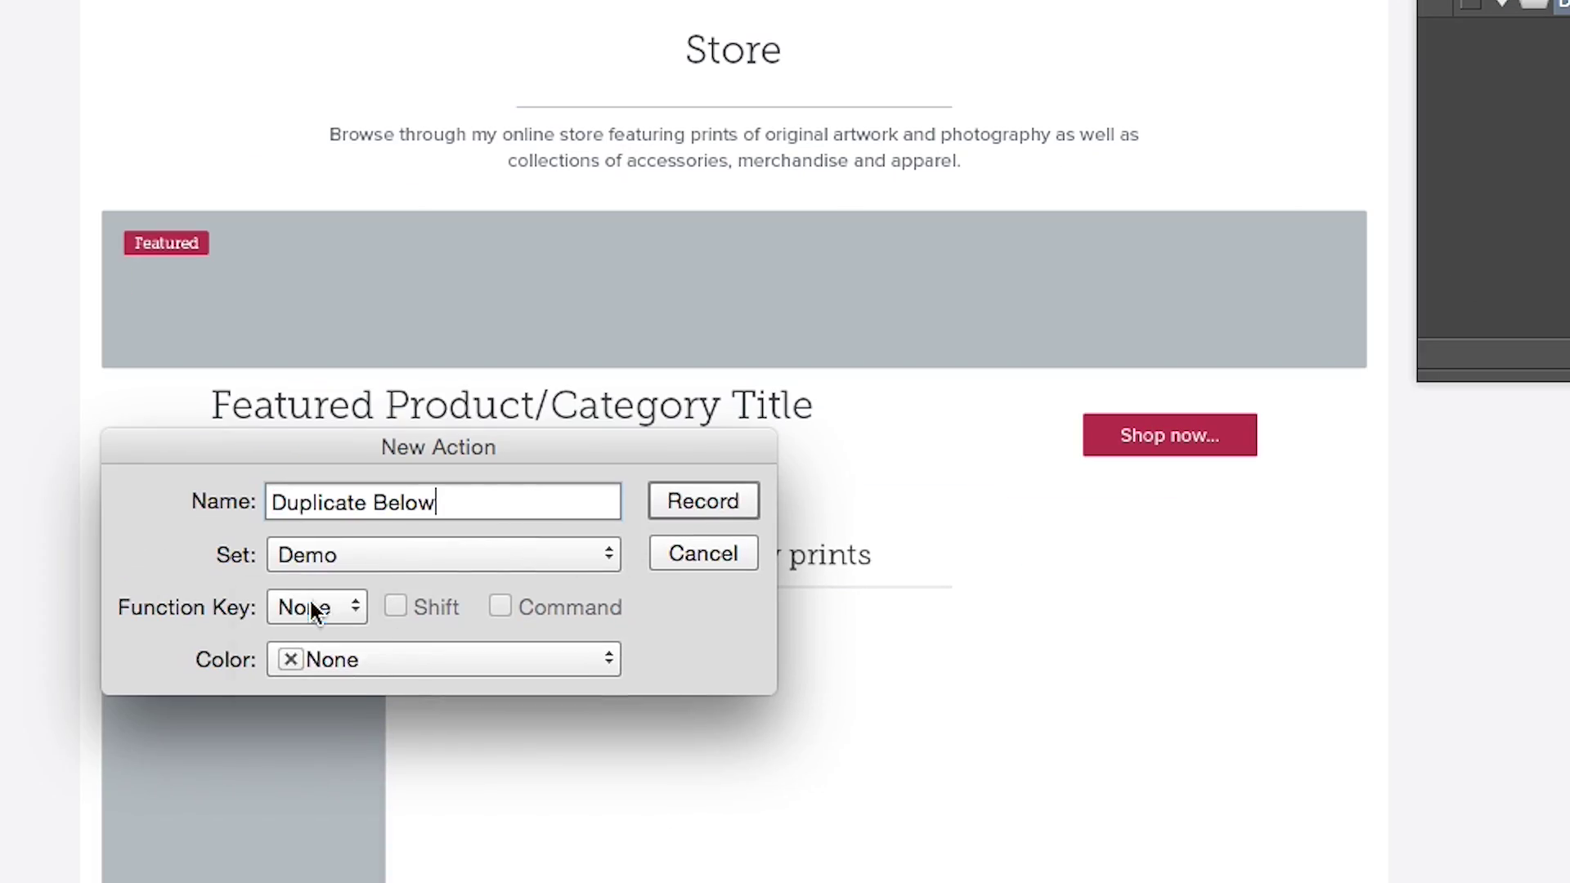
left_click(311, 611)
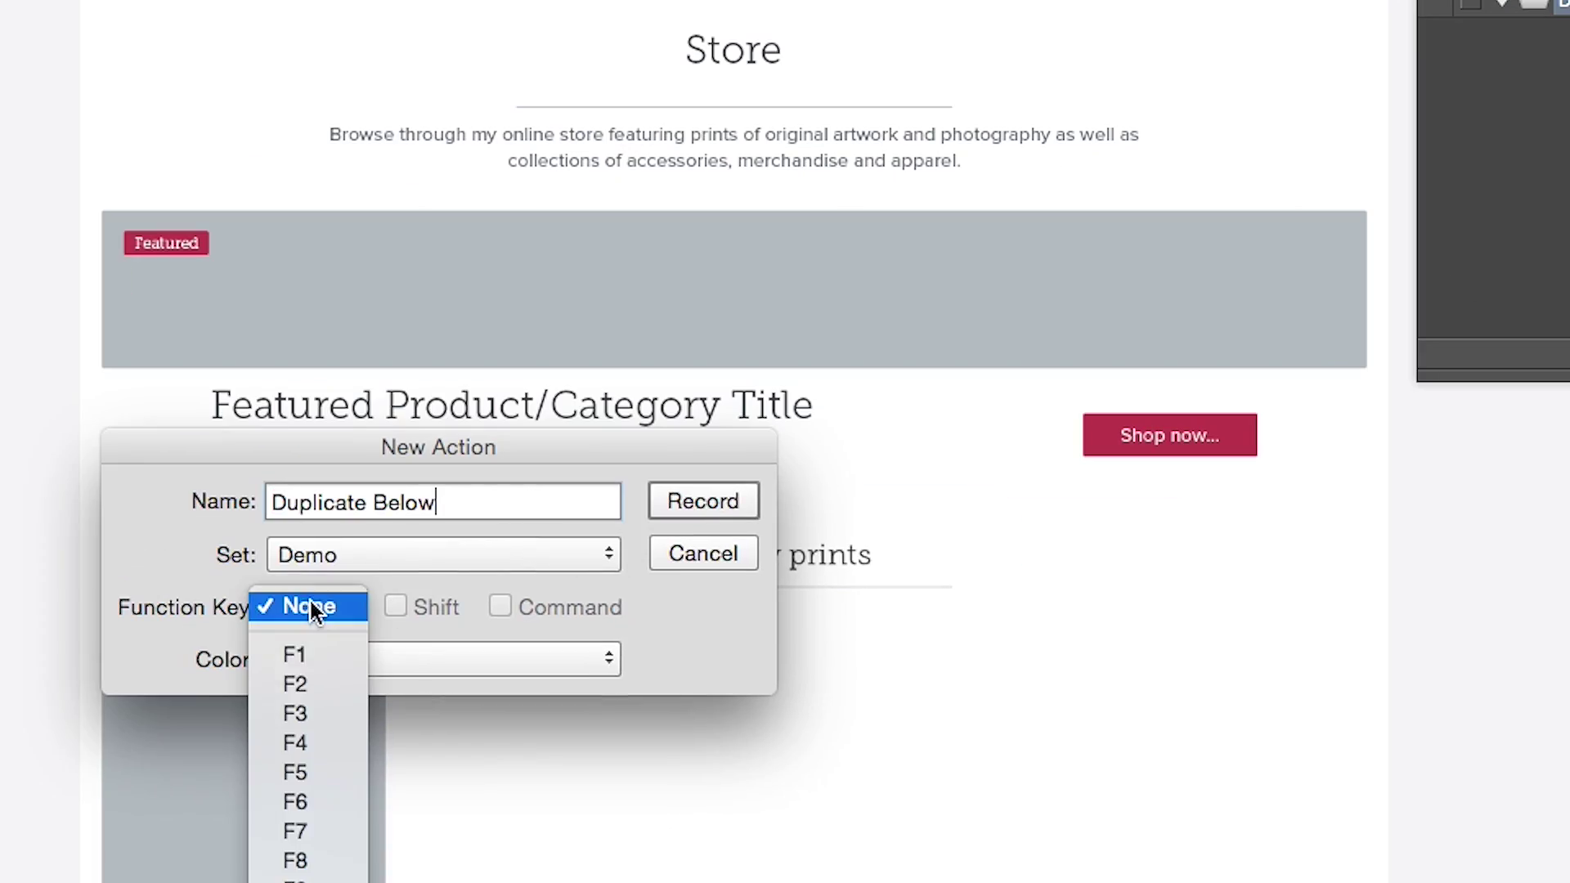
left_click(301, 682)
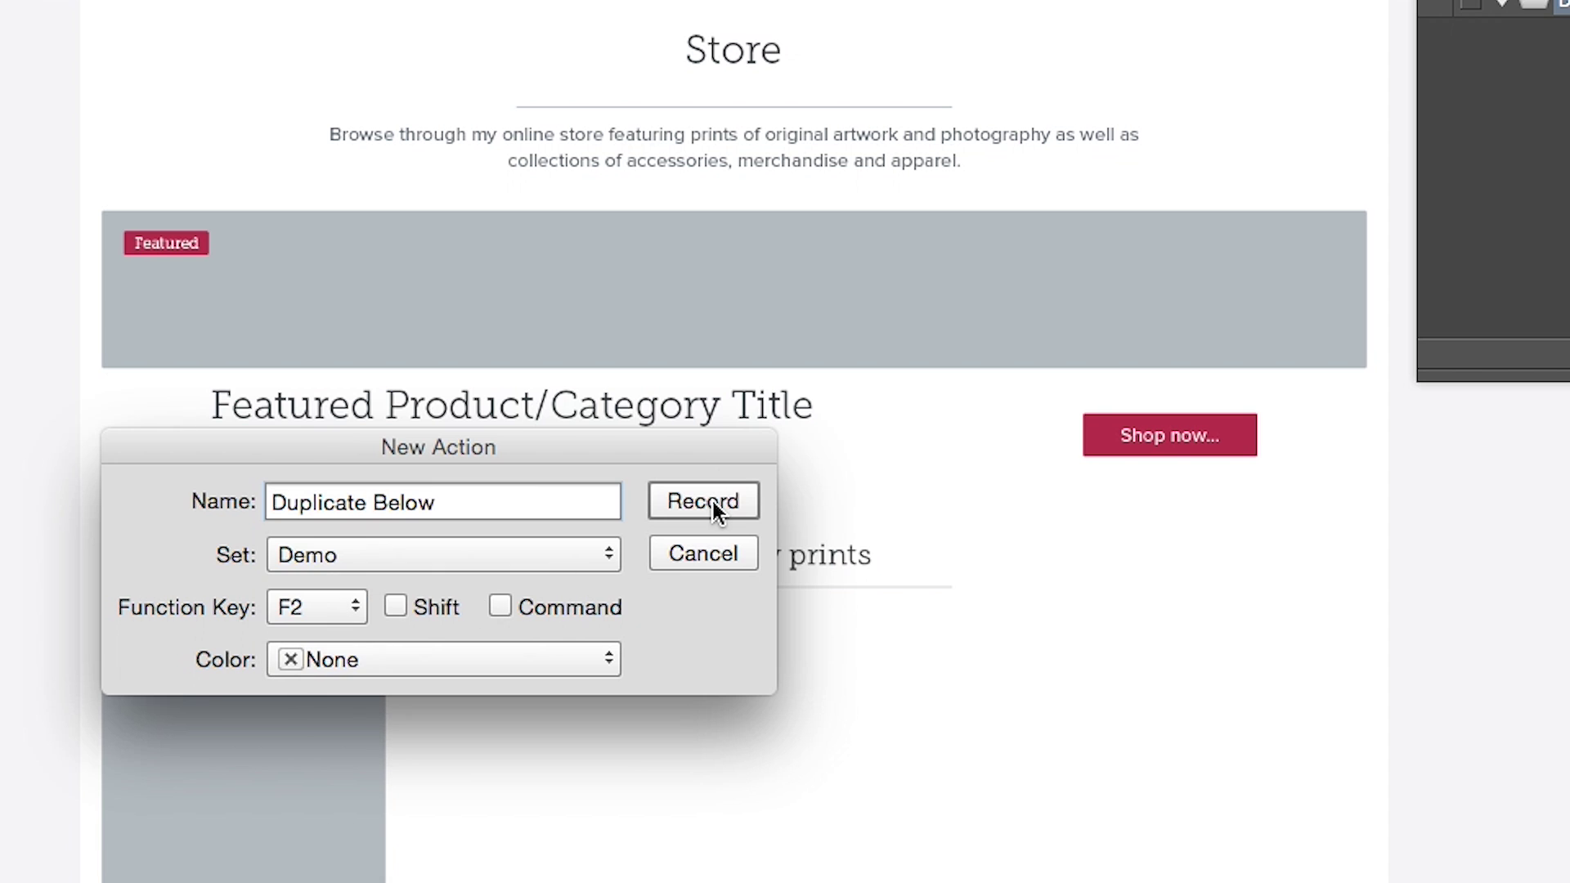
left_click(713, 502)
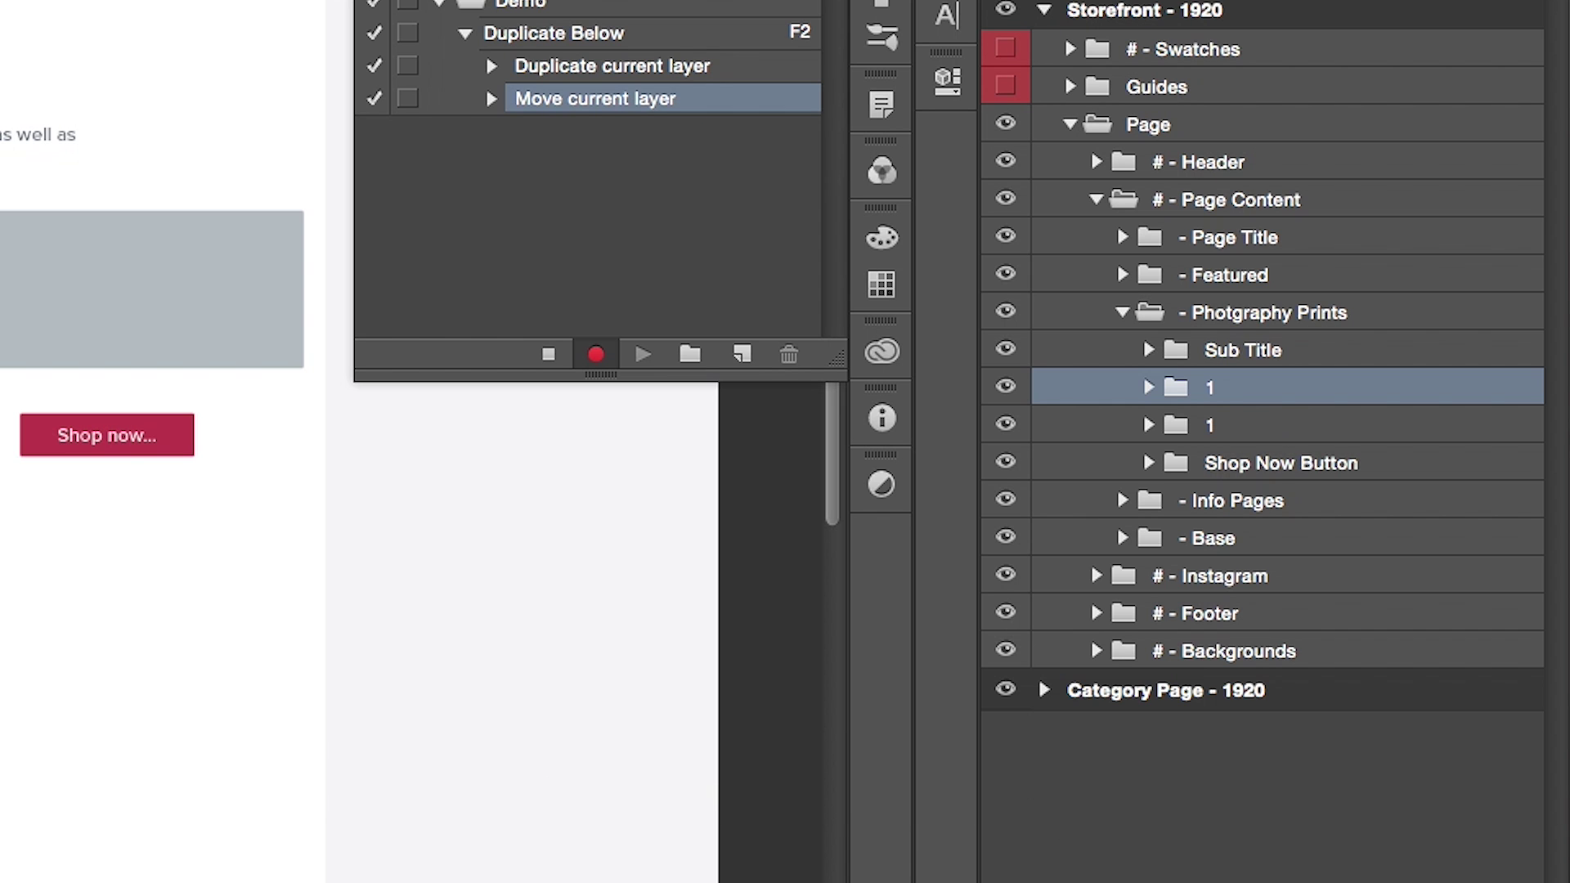
key("ctrl+bracketleft")
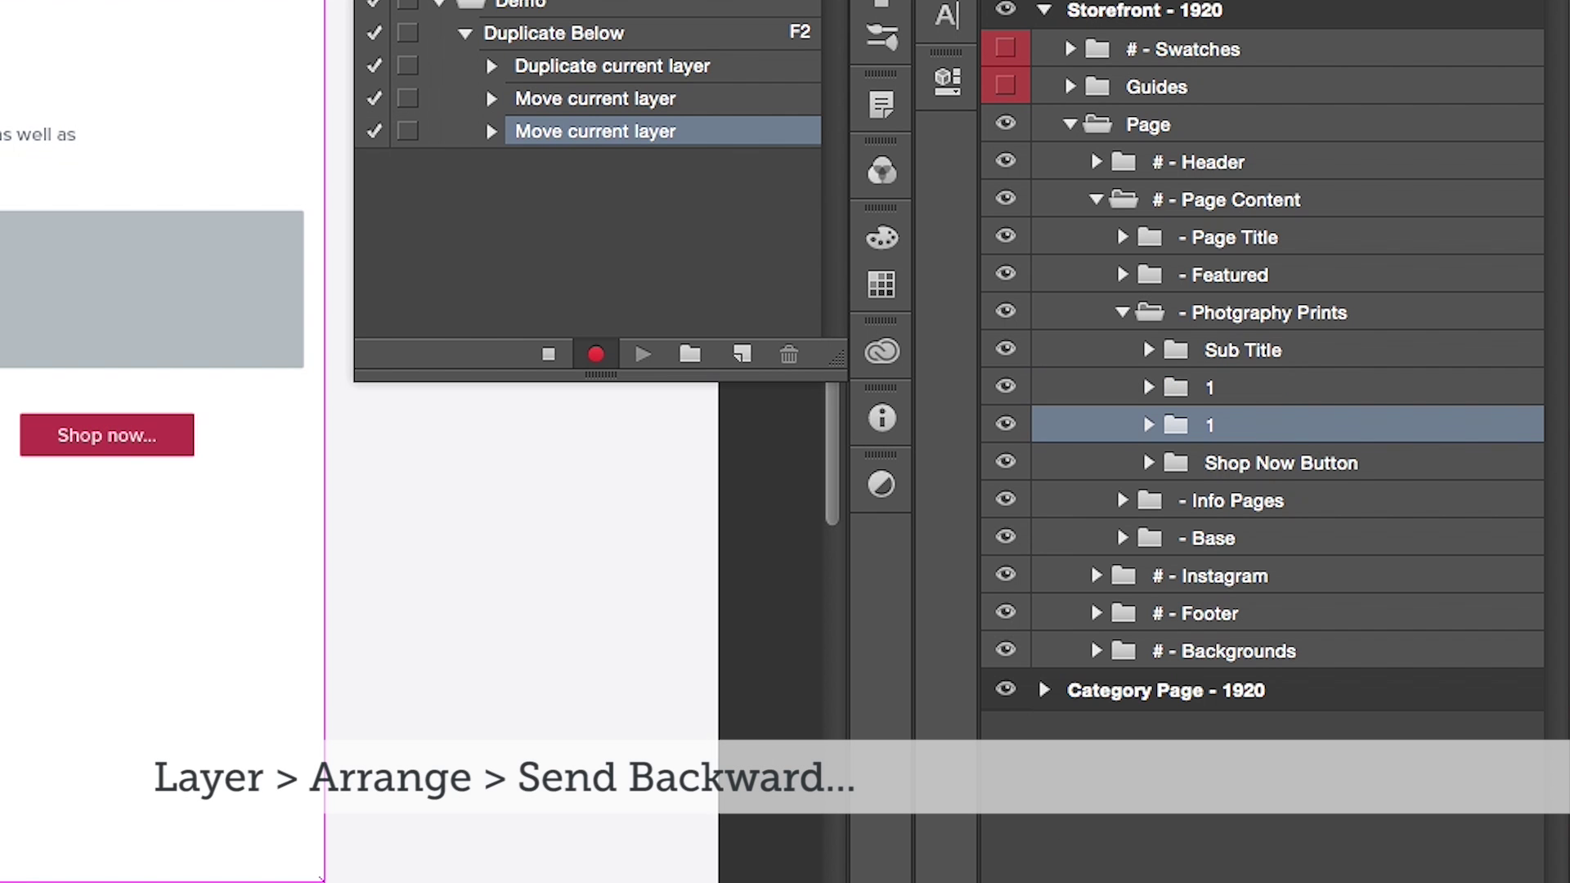
left_click(543, 358)
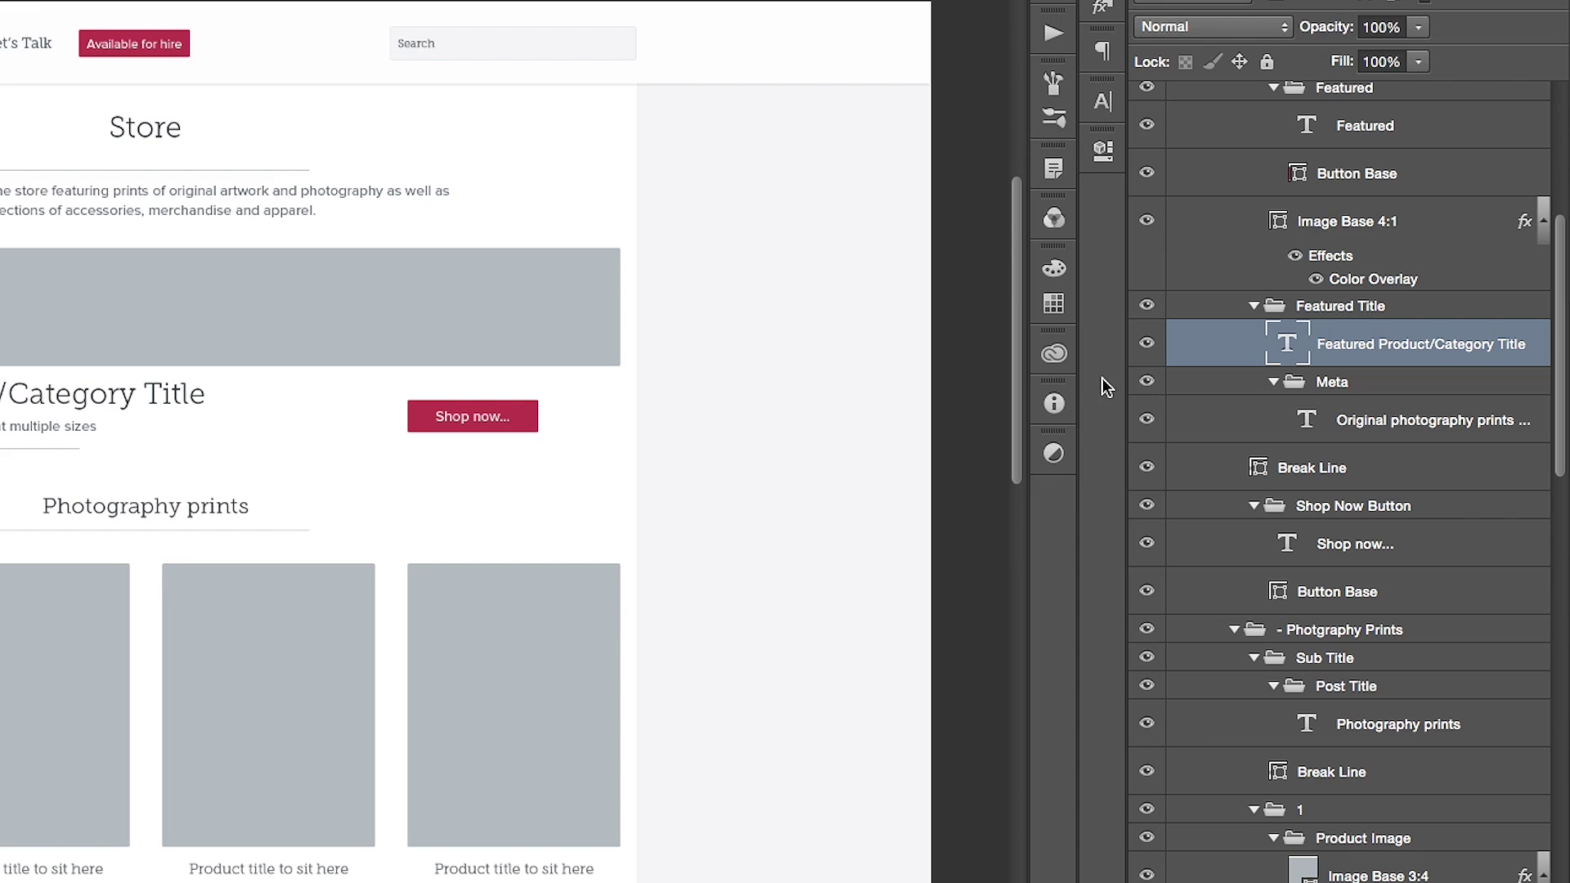
Select the Shop now... text layer from the Shop now button's right-click layer list.
right_click(441, 420)
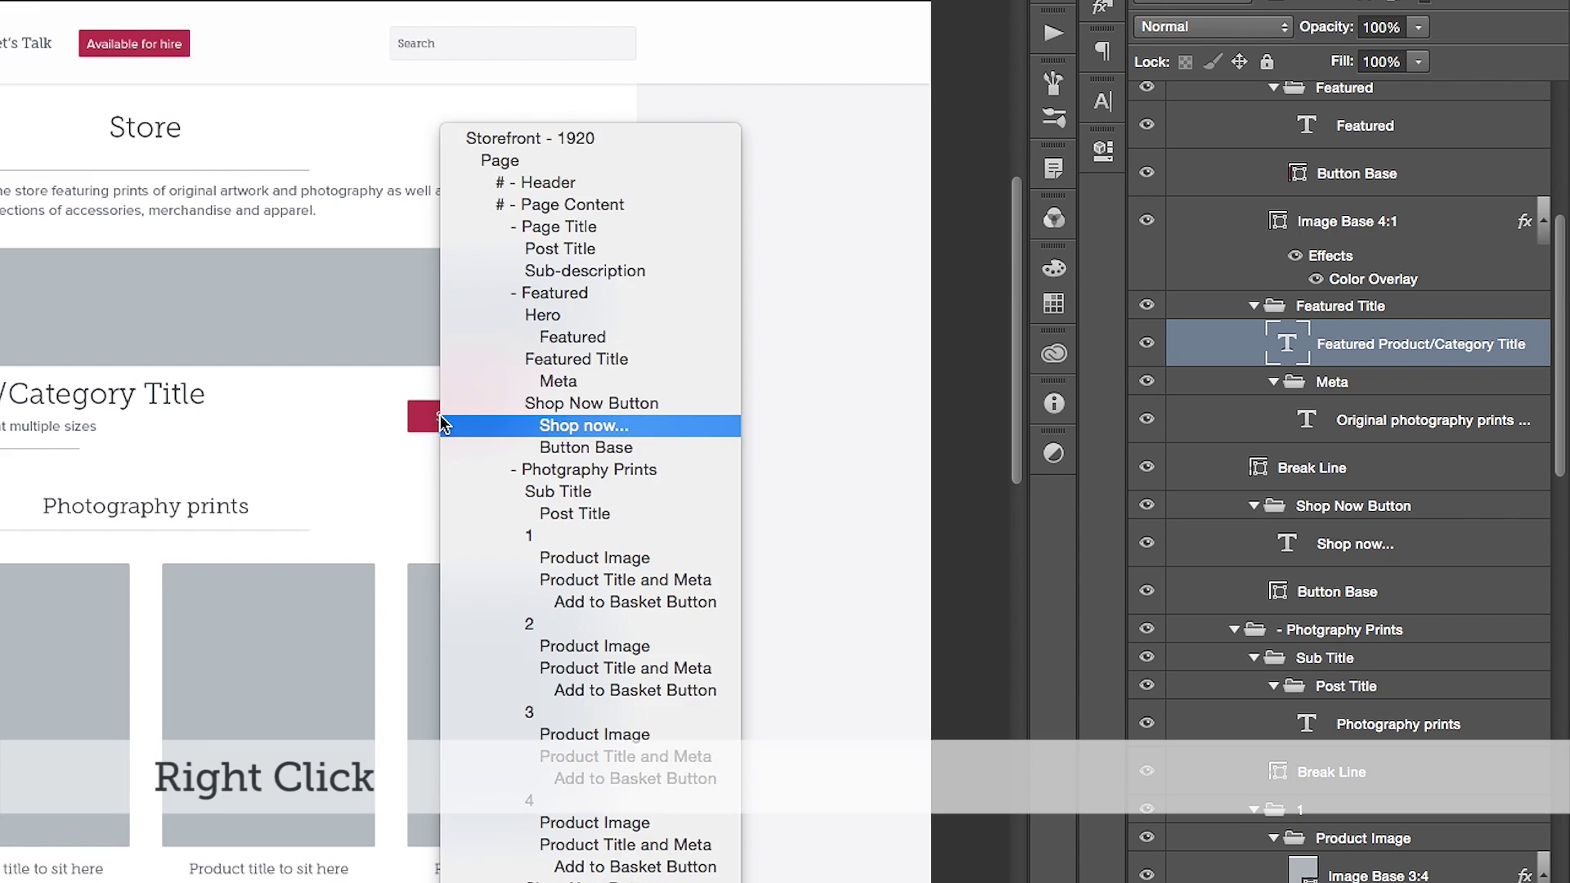
left_click(670, 426)
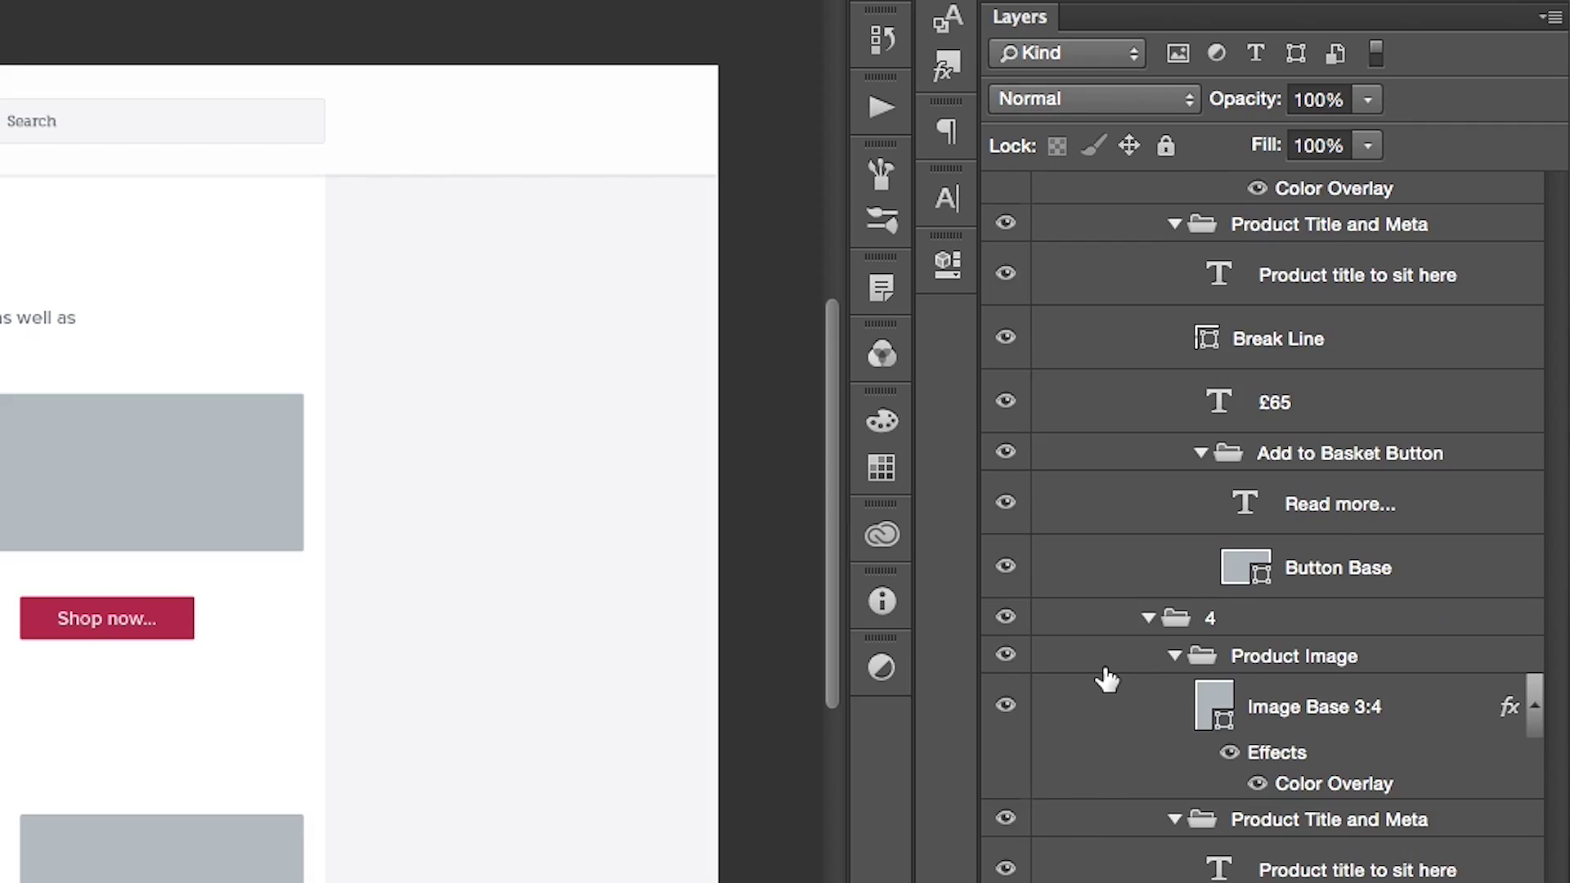
Collapse every nested group in Page, then expand only # - Page Content and - Featured.
scroll(1106, 670, "up", 10)
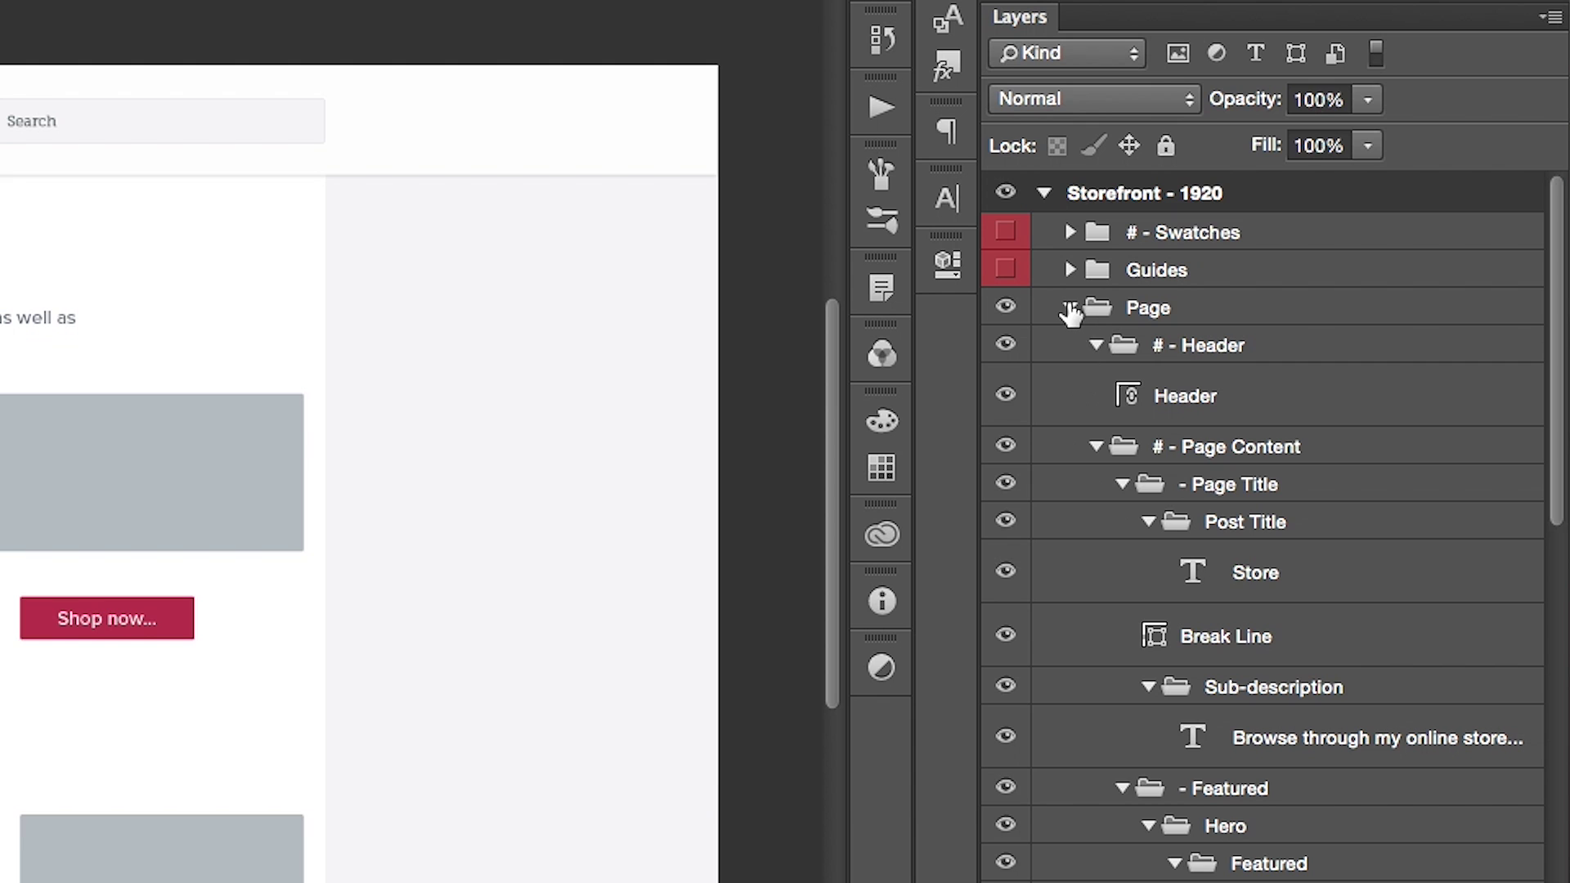
left_click(1070, 309, "alt")
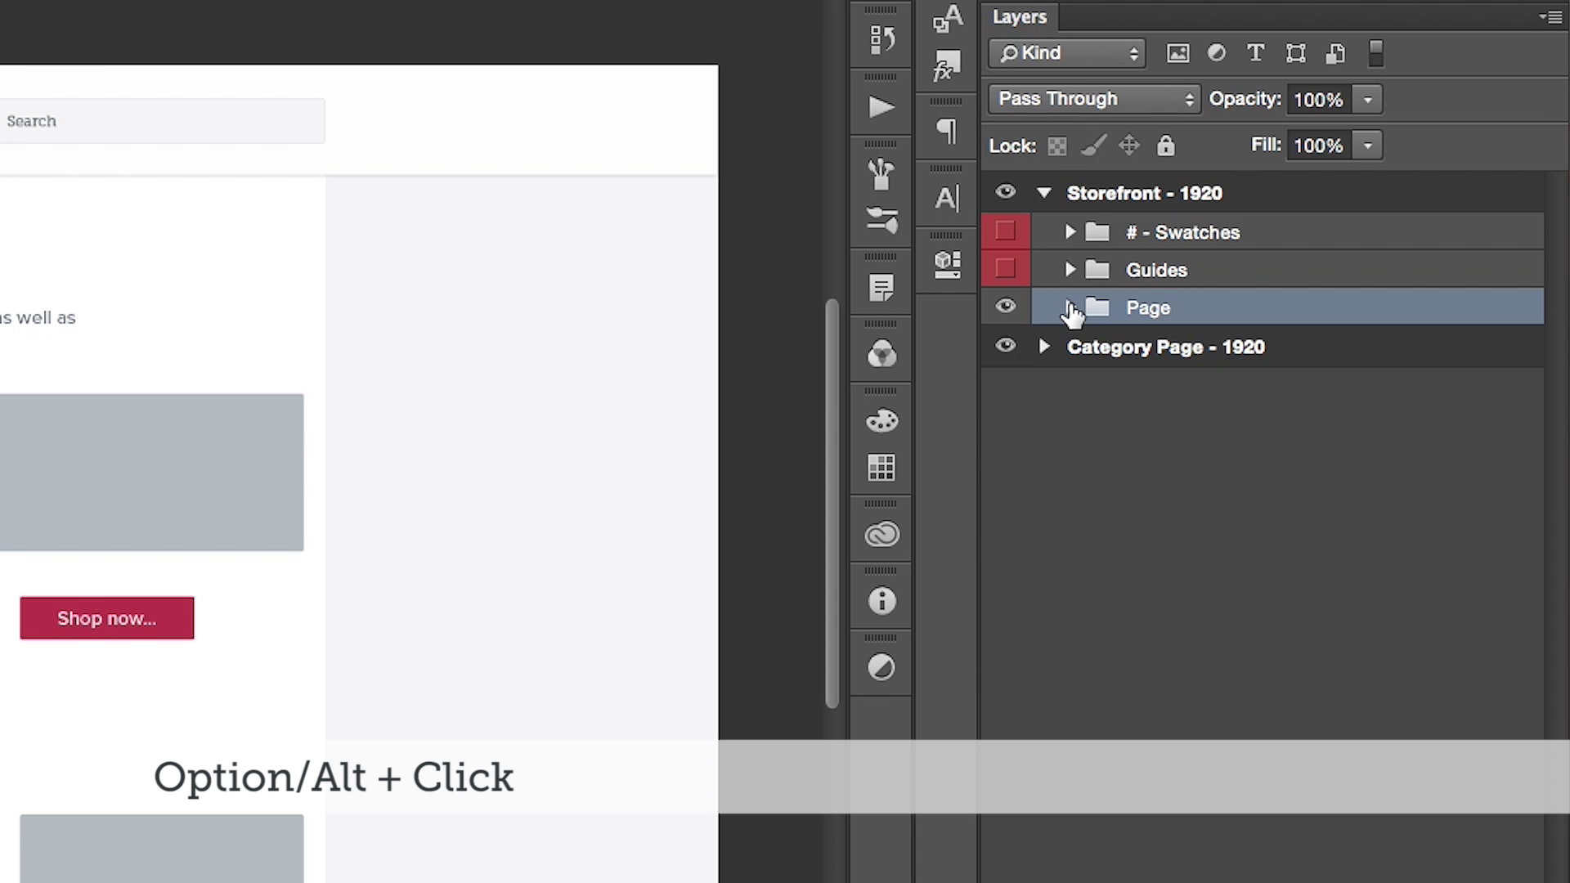
left_click(1070, 309)
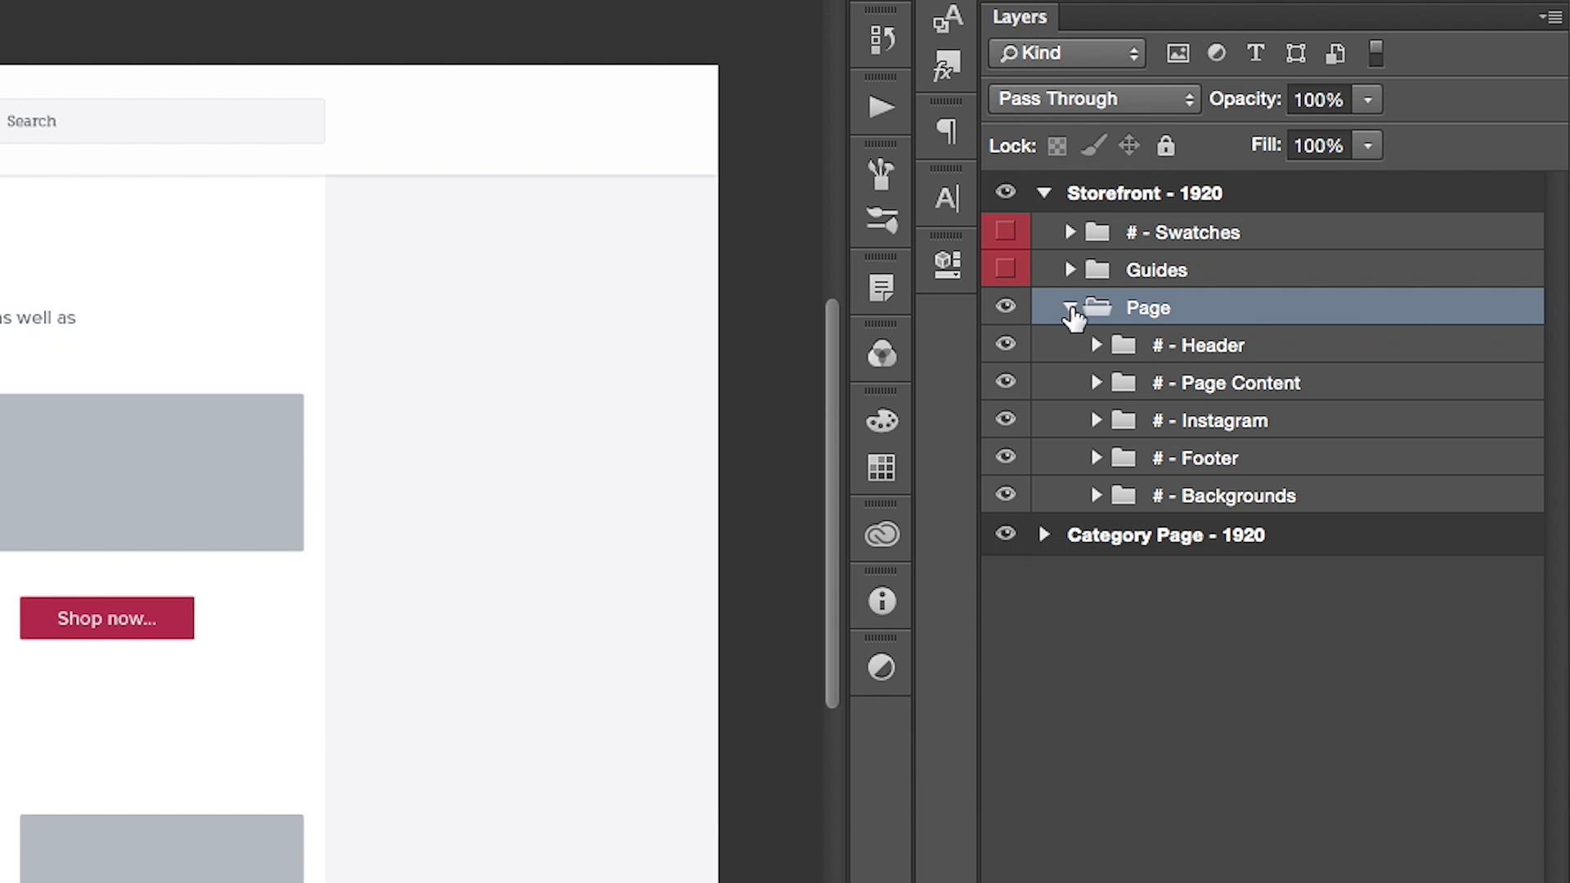
left_click(1096, 383)
left_click(1121, 459)
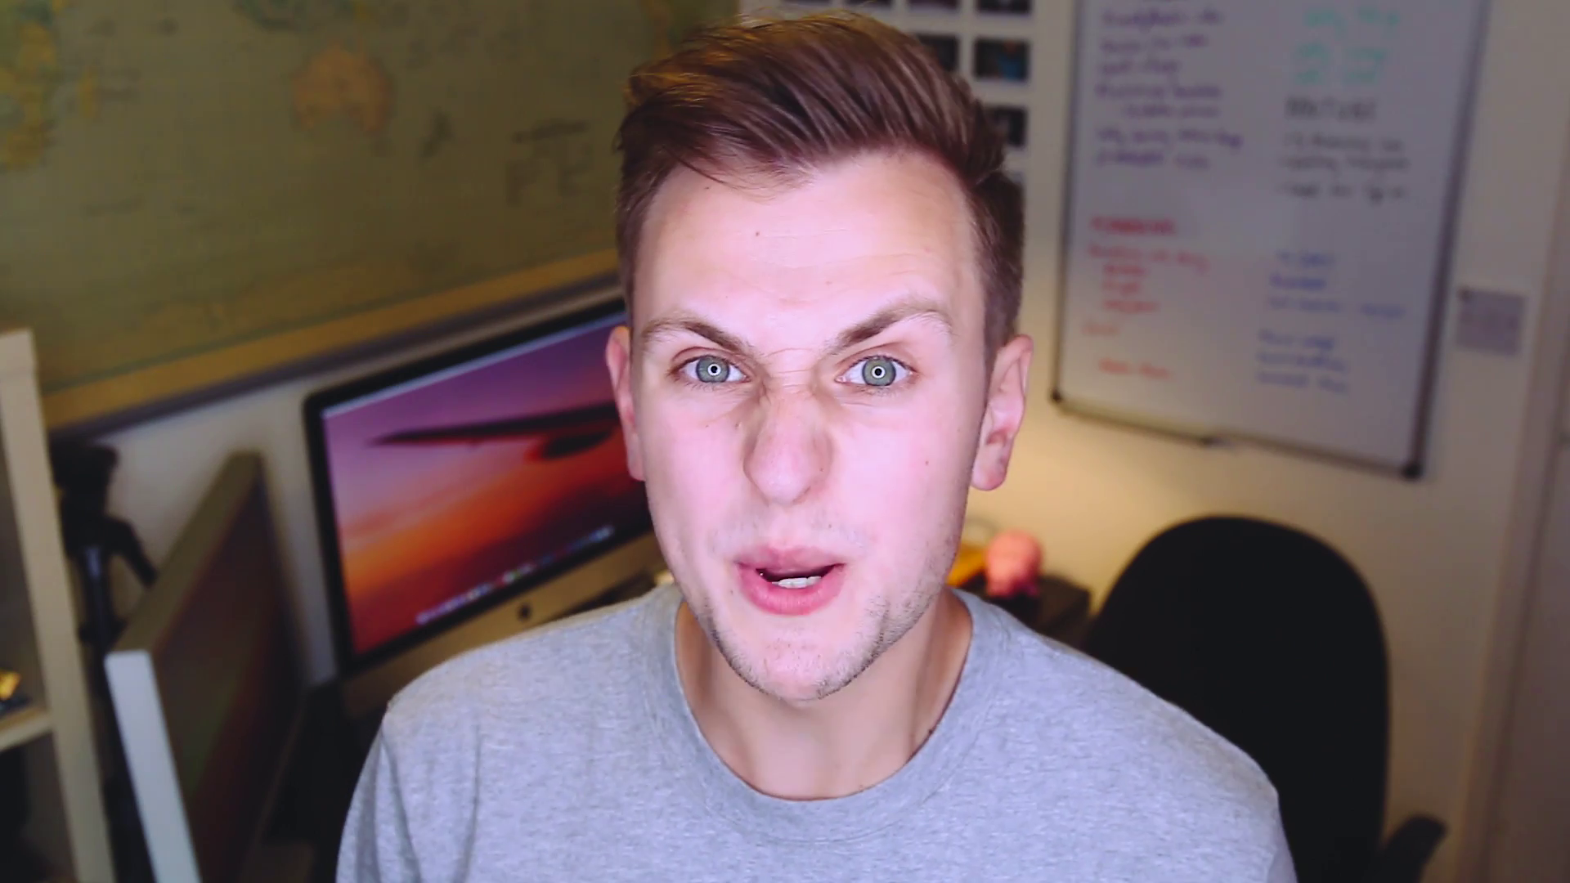